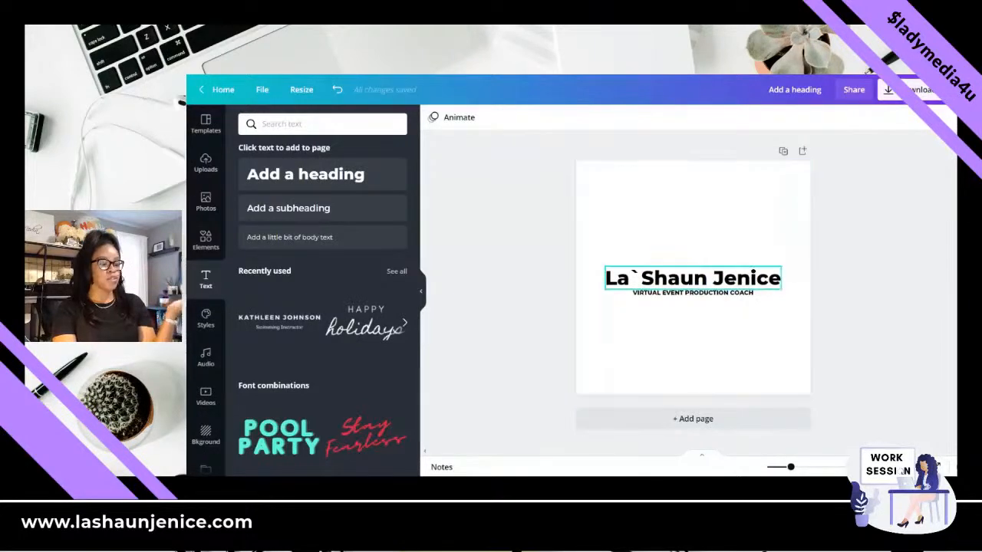
# - Search the fonts for "SCRIPT" and apply Maldina Script to the name heading
pyautogui.click(685, 277)
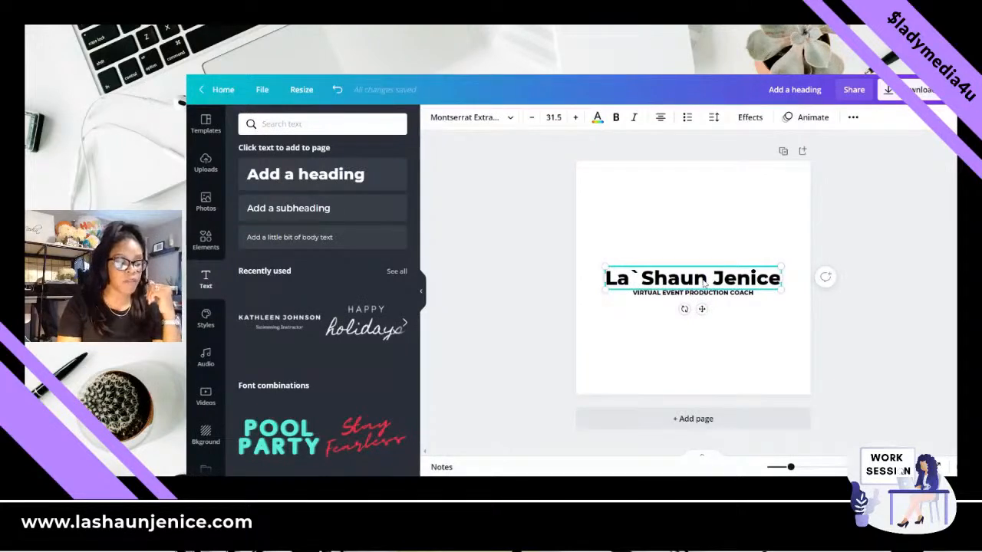
pyautogui.click(509, 121)
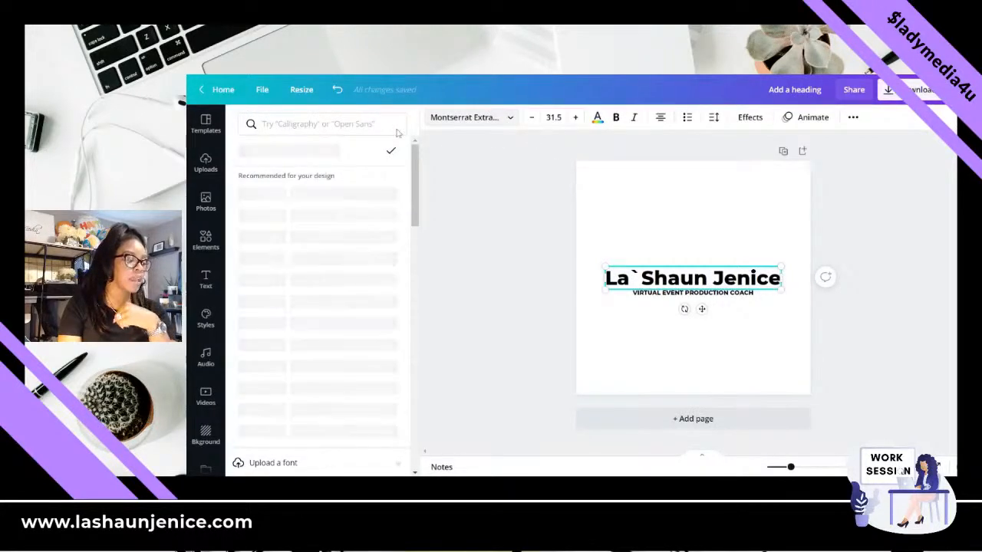
pyautogui.click(369, 124)
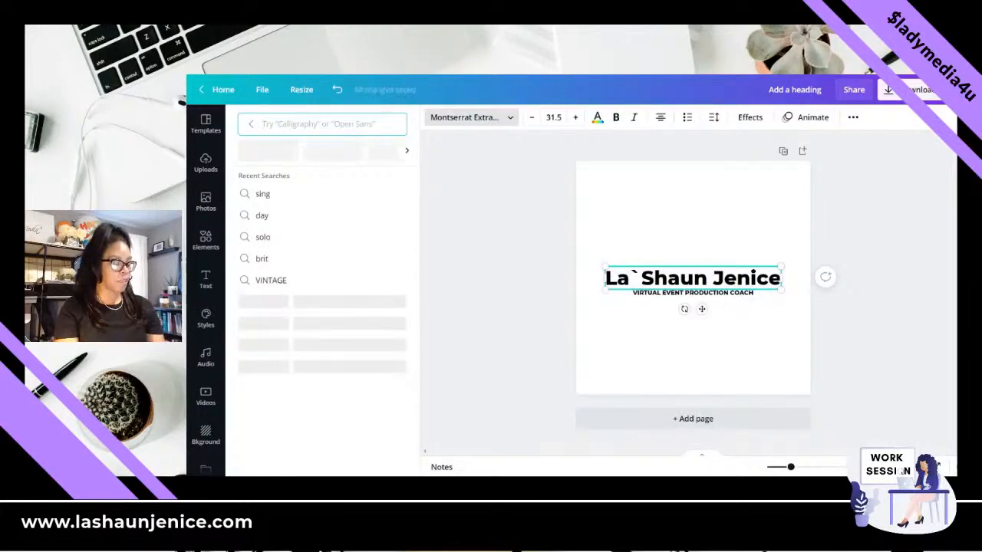
pyautogui.write('SCRI')
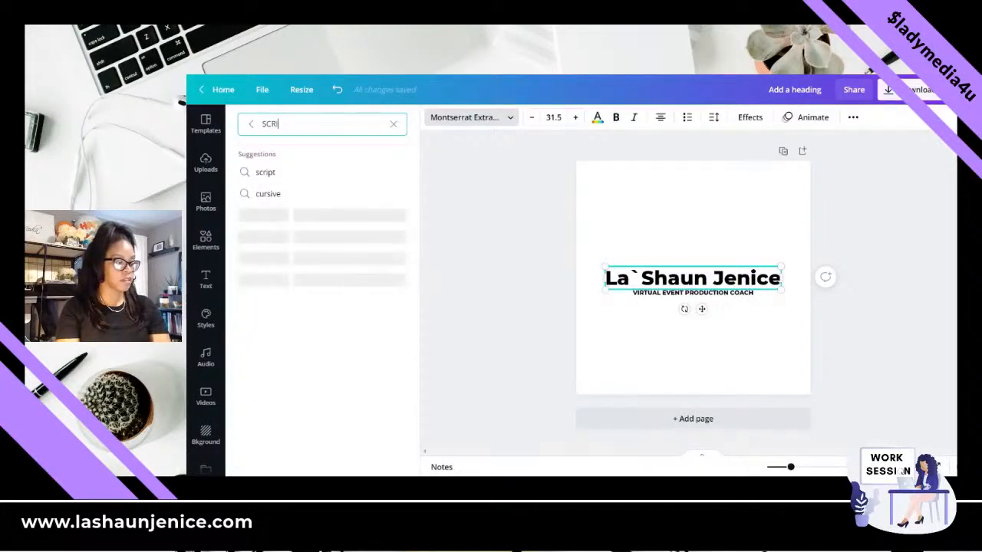
pyautogui.write('PT')
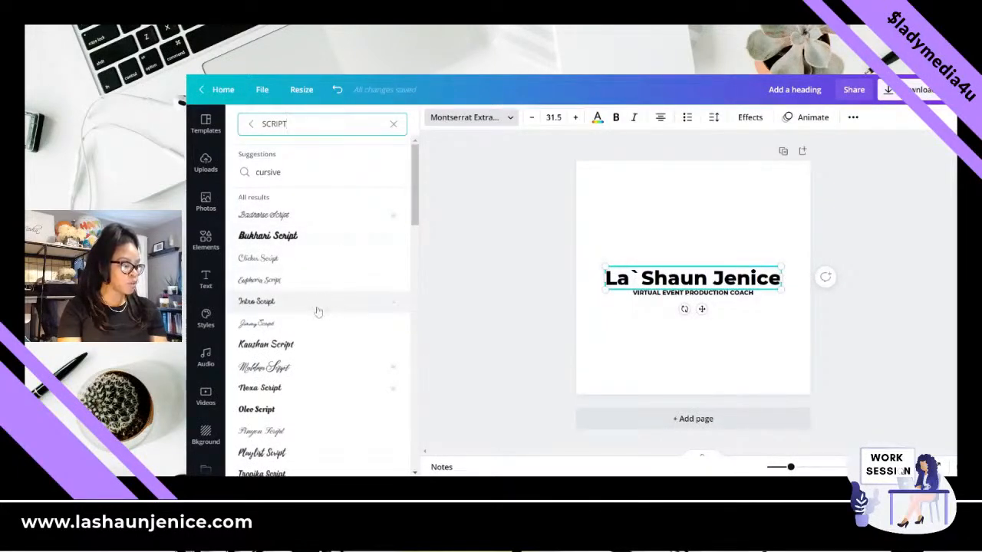
pyautogui.click(305, 370)
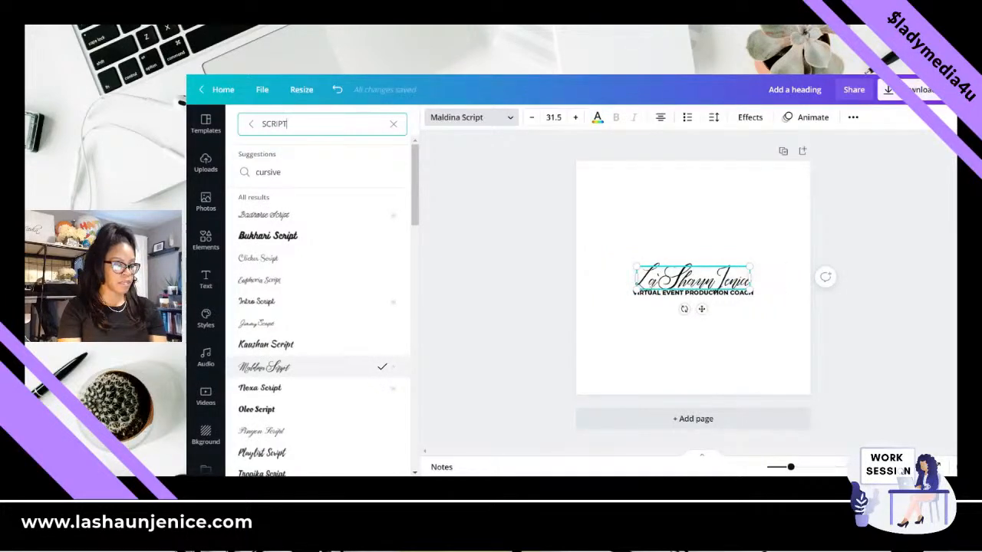
# - Increase the name heading's font size to 43.5
pyautogui.click(575, 118)
pyautogui.click(575, 117)
pyautogui.click(576, 118)
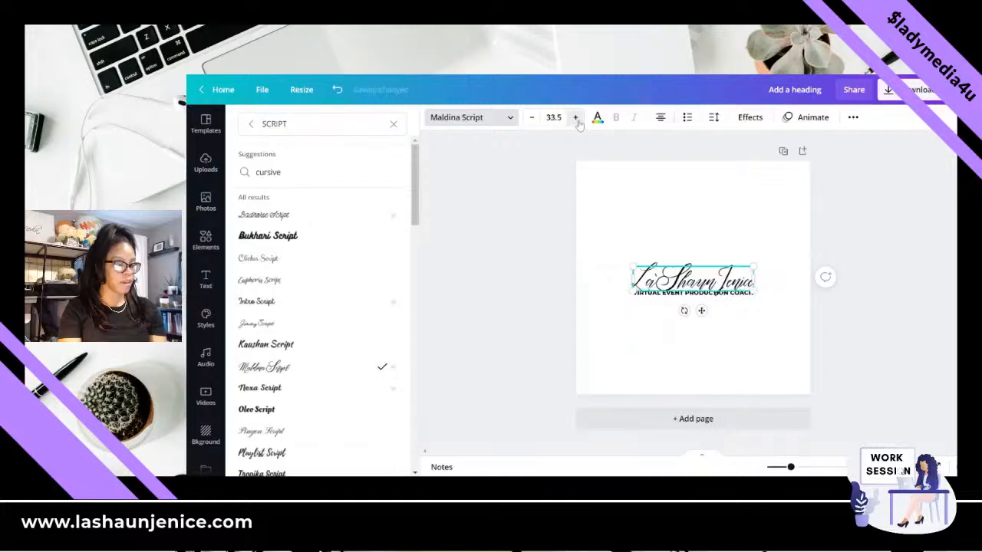
pyautogui.click(576, 117)
pyautogui.click(575, 117)
pyautogui.click(575, 118)
pyautogui.click(575, 117)
pyautogui.click(575, 117)
pyautogui.click(575, 117)
pyautogui.click(575, 117)
pyautogui.click(575, 117)
pyautogui.click(576, 118)
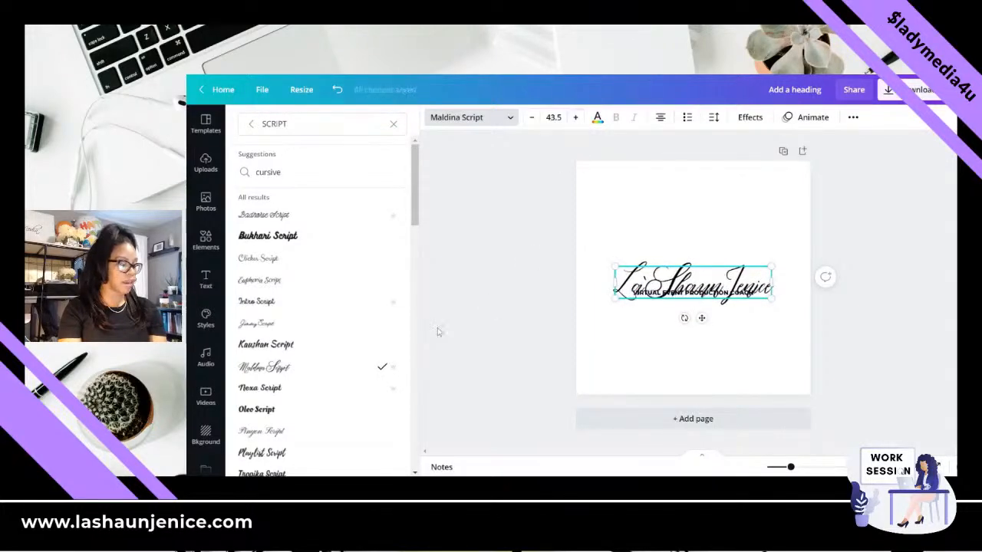
# - Try the Apricots font on the name heading
pyautogui.scroll(-3, 357, 416)
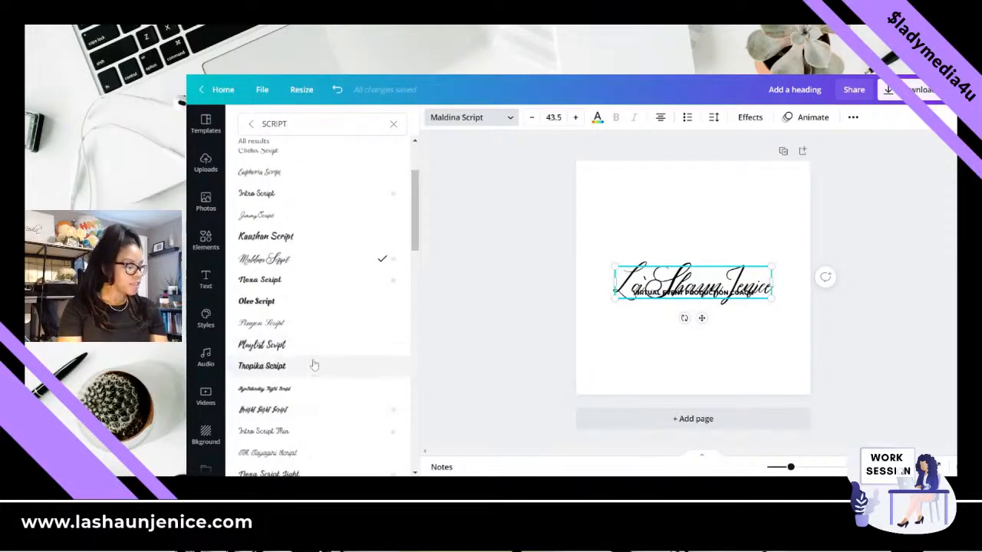
pyautogui.scroll(-1, 314, 368)
pyautogui.scroll(-5, 314, 376)
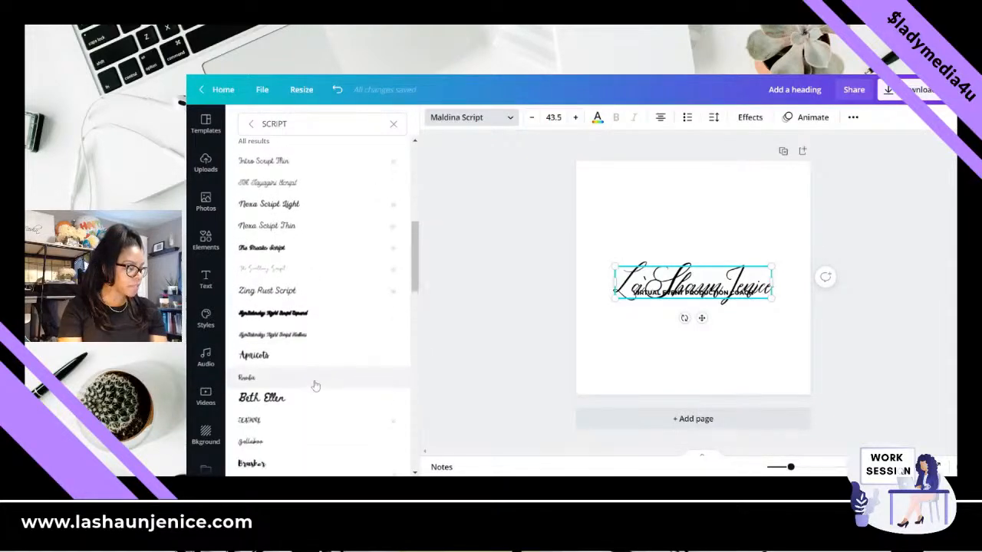
pyautogui.click(309, 360)
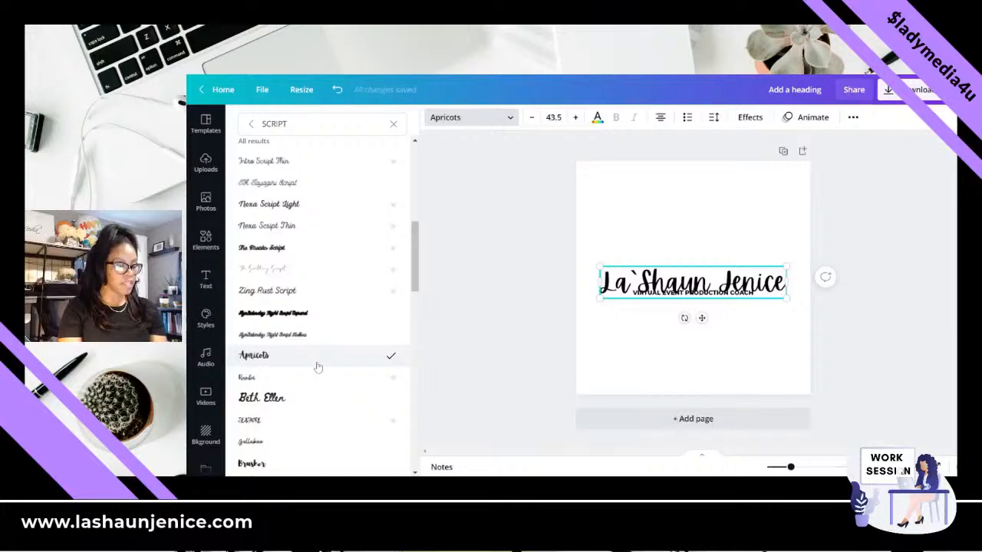
# - Apply the Amsterdam Four font to the name heading and move the heading slightly up from the tagline
pyautogui.scroll(-5, 318, 369)
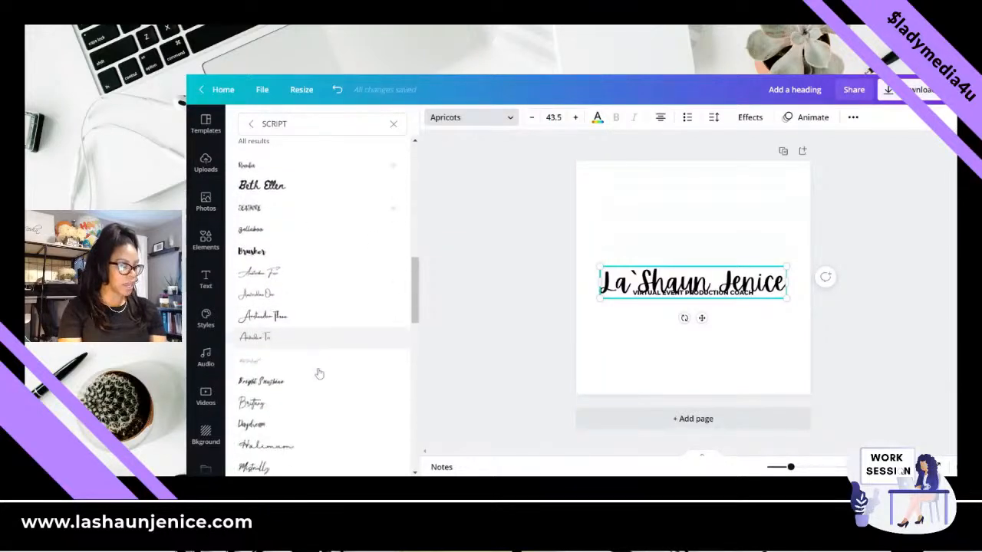
pyautogui.click(285, 274)
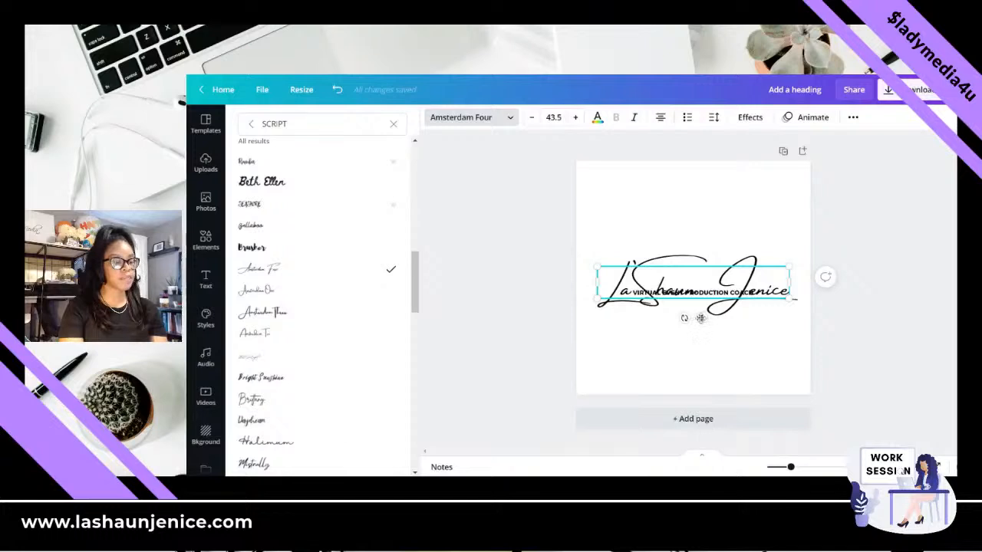
pyautogui.moveTo(701, 318); pyautogui.dragTo(696, 306)
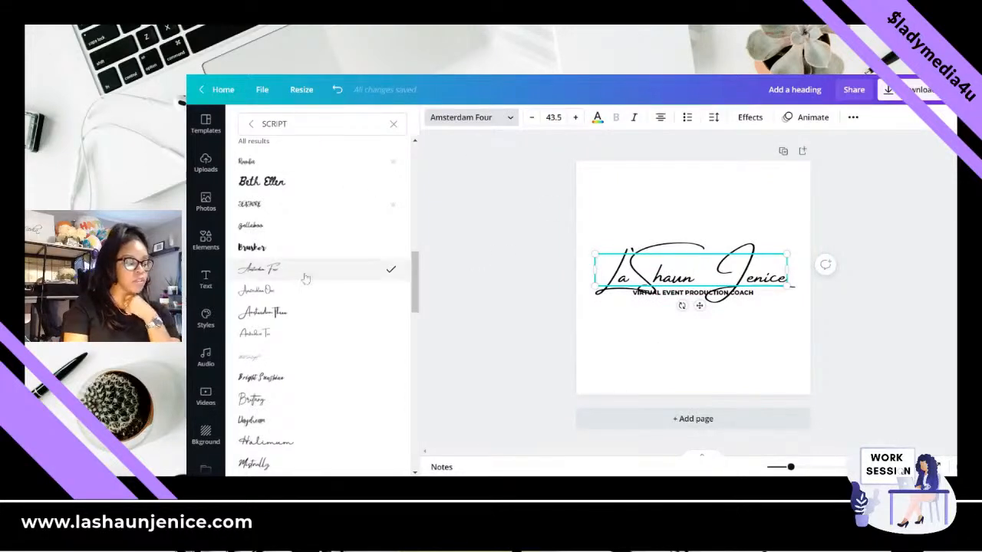
# - Try the Amsterdam One, Amsterdam Three and Mistrully fonts on the name heading
pyautogui.click(255, 294)
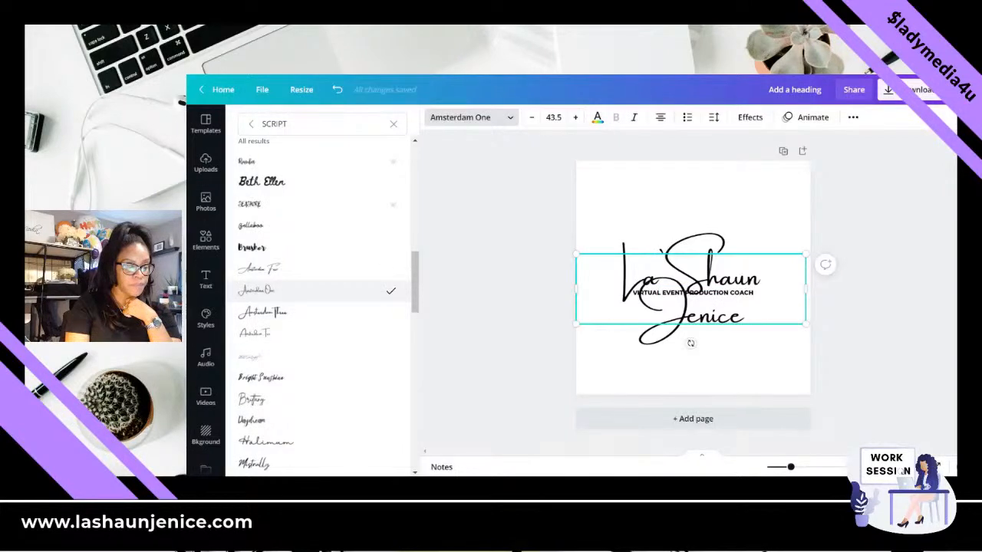
pyautogui.click(263, 314)
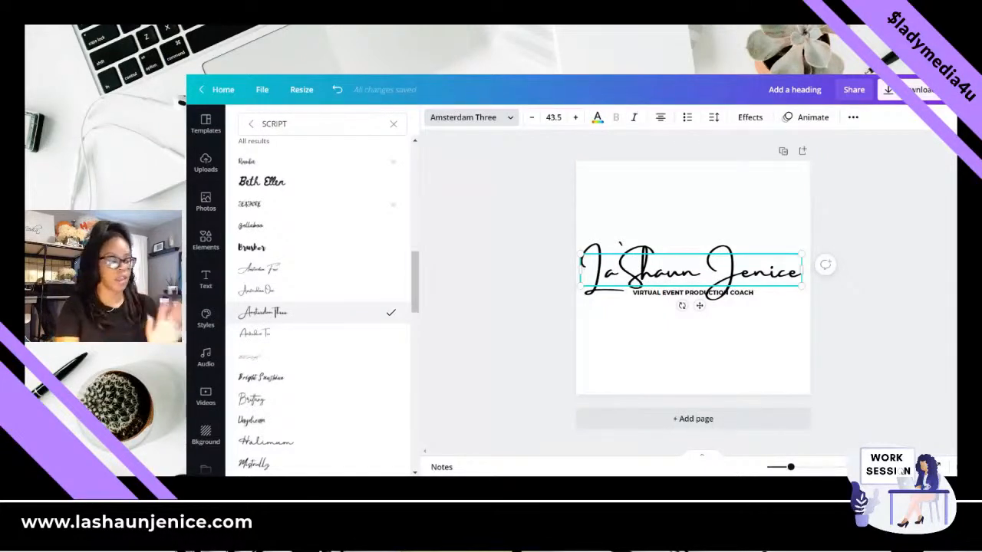
pyautogui.scroll(-3, 274, 350)
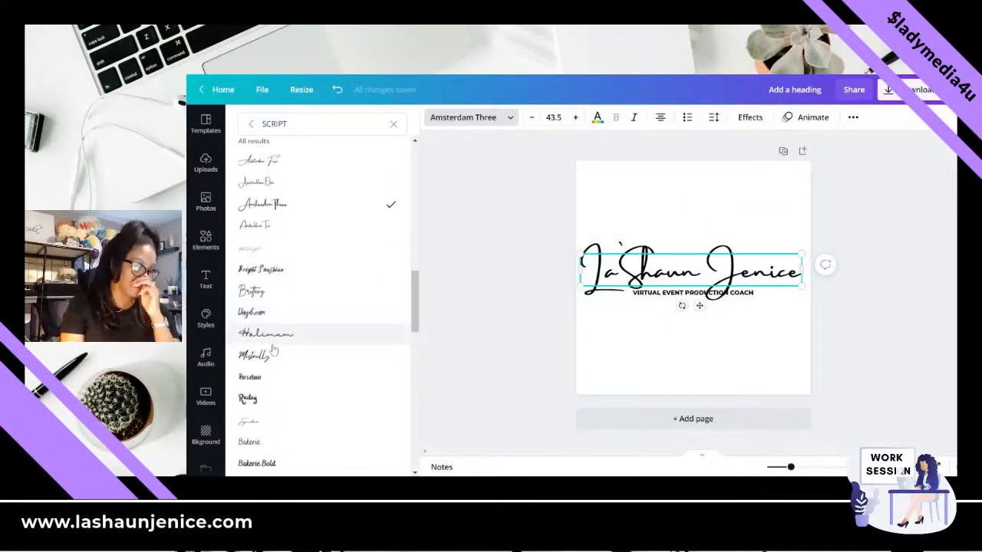
pyautogui.scroll(-2, 274, 350)
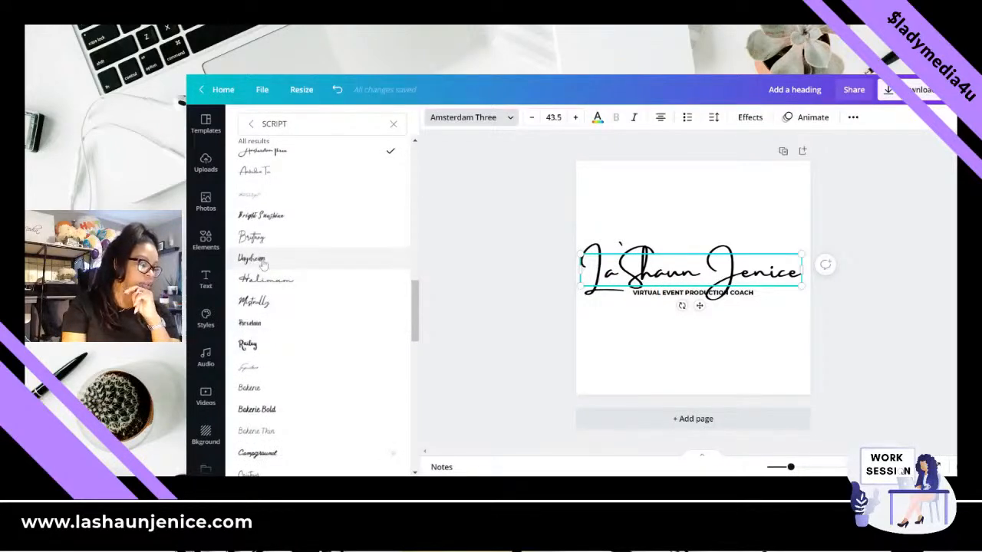
pyautogui.click(267, 303)
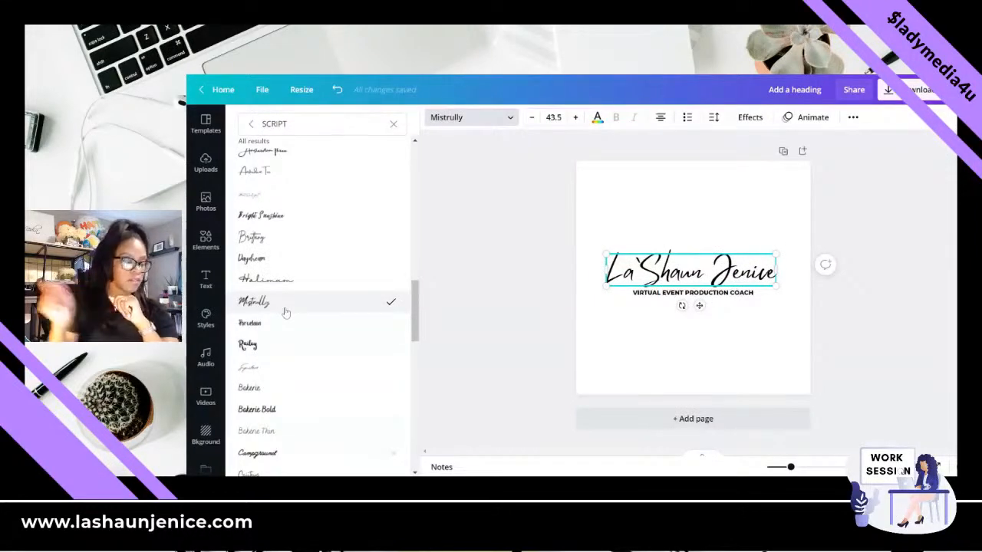
# - Set the name heading's font to Gistesy from the script font results
pyautogui.scroll(-2, 286, 314)
pyautogui.scroll(-4, 286, 314)
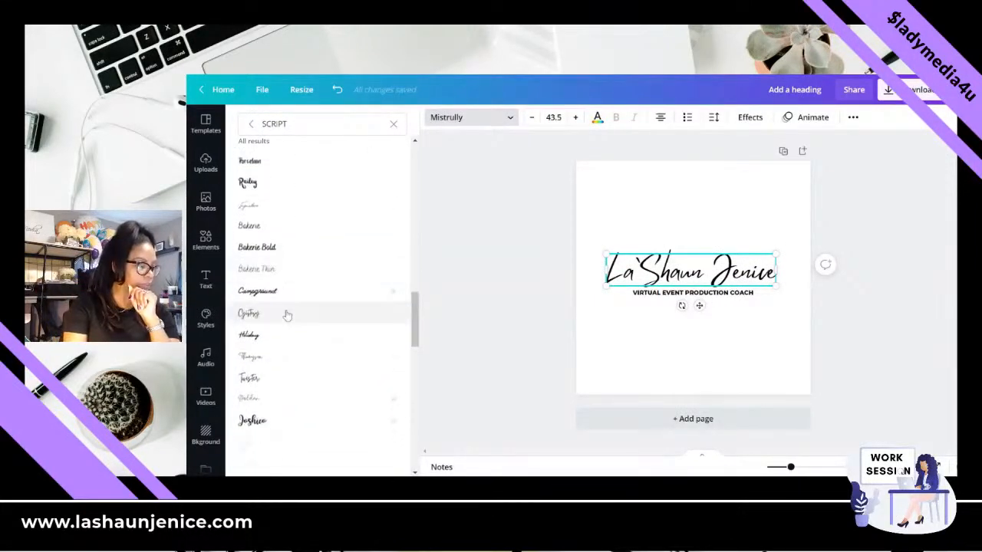
pyautogui.click(286, 315)
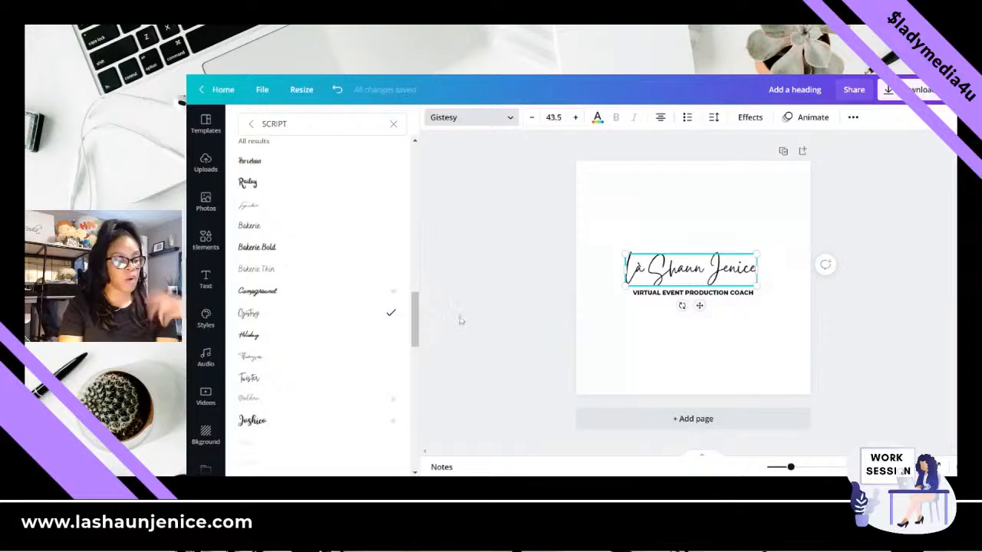
# - Change the font of the "VIRTUAL EVENT PRODUCTION COACH" tagline to Lora
pyautogui.click(737, 302)
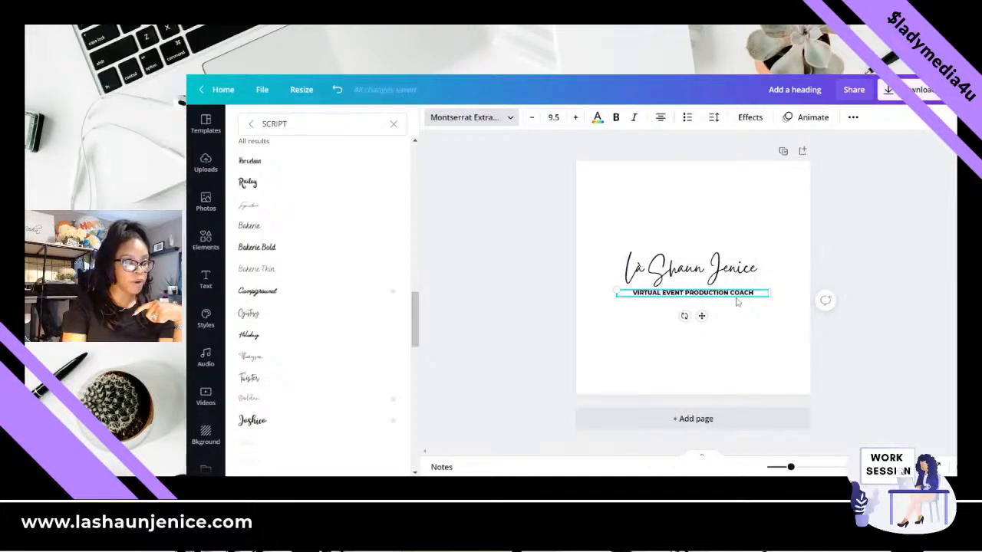
pyautogui.click(497, 117)
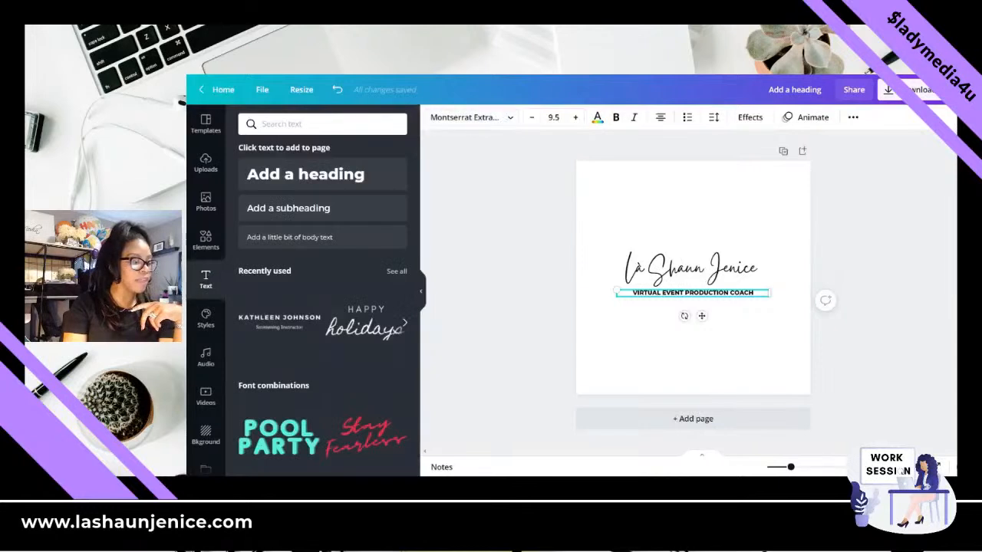
pyautogui.click(472, 118)
pyautogui.click(393, 125)
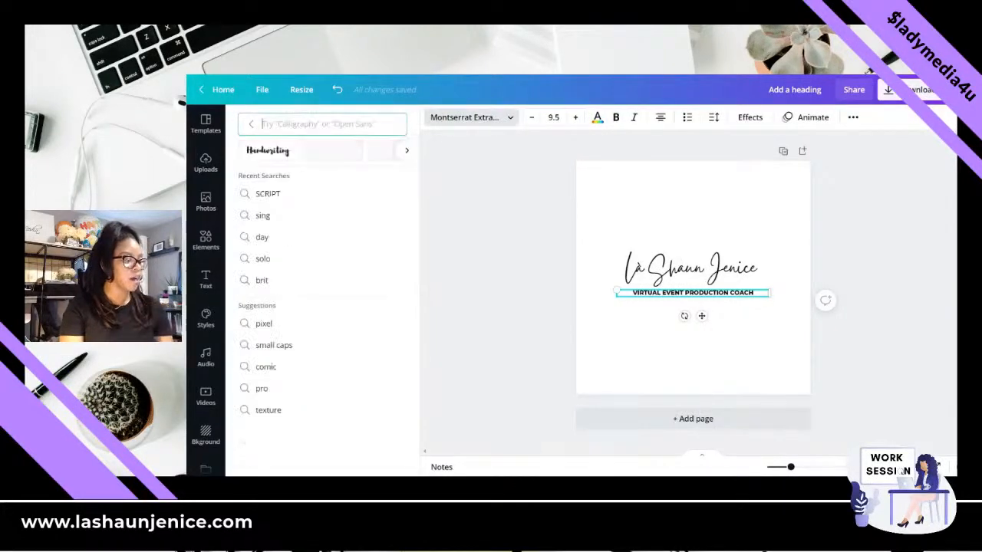
pyautogui.write('LORA')
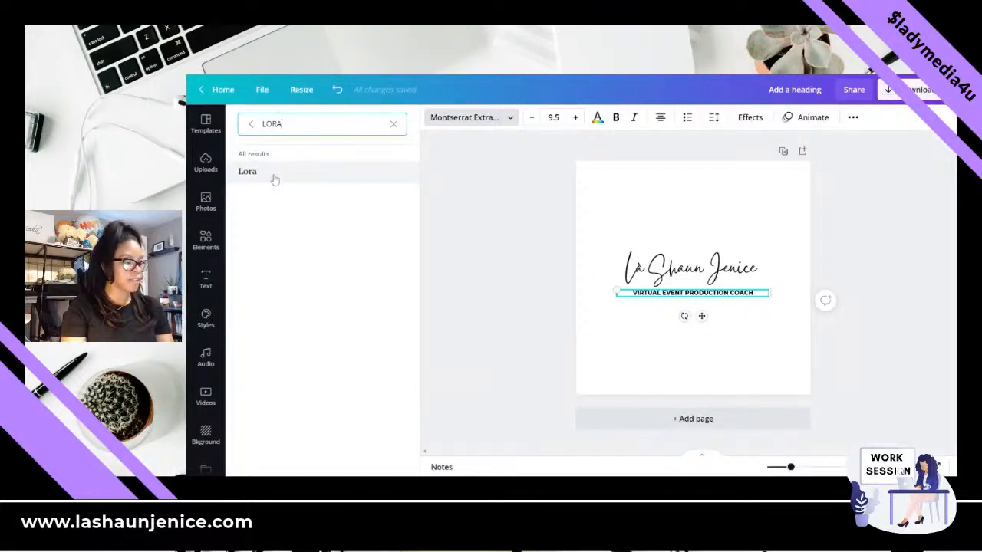
pyautogui.click(275, 178)
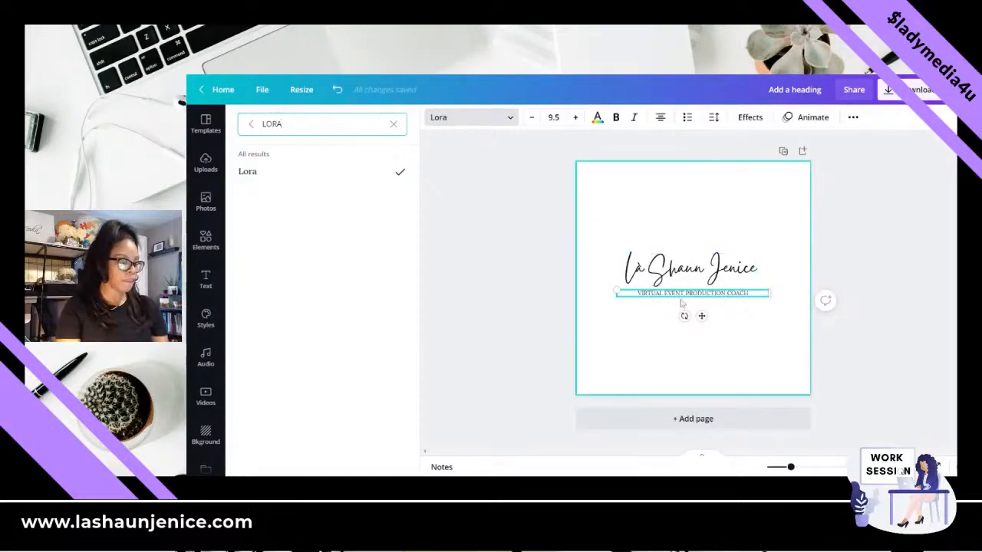
# - Apply the Shadow text effect to the "VIRTUAL EVENT PRODUCTION COACH" tagline
pyautogui.hotkey('ctrl', 'a')
pyautogui.tripleClick(730, 294)
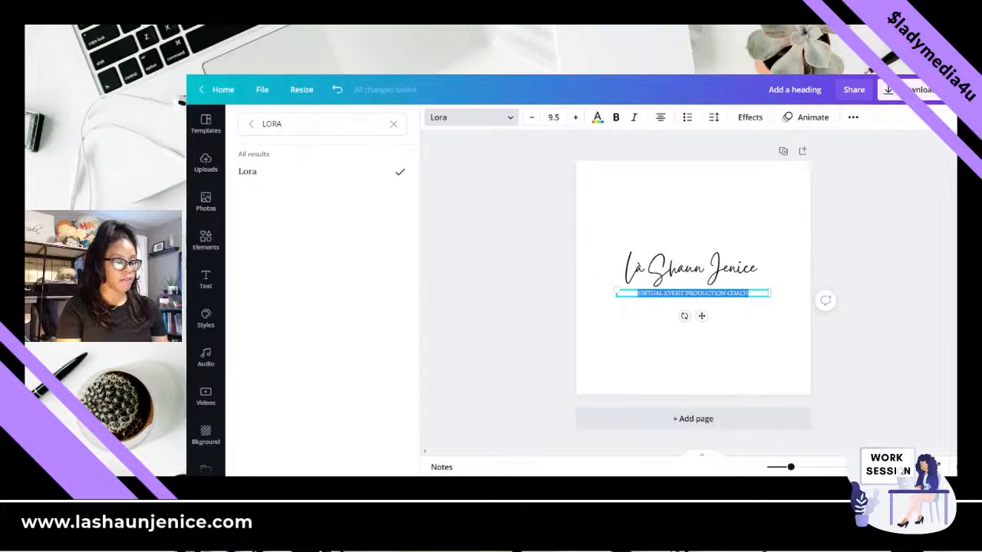
pyautogui.click(750, 119)
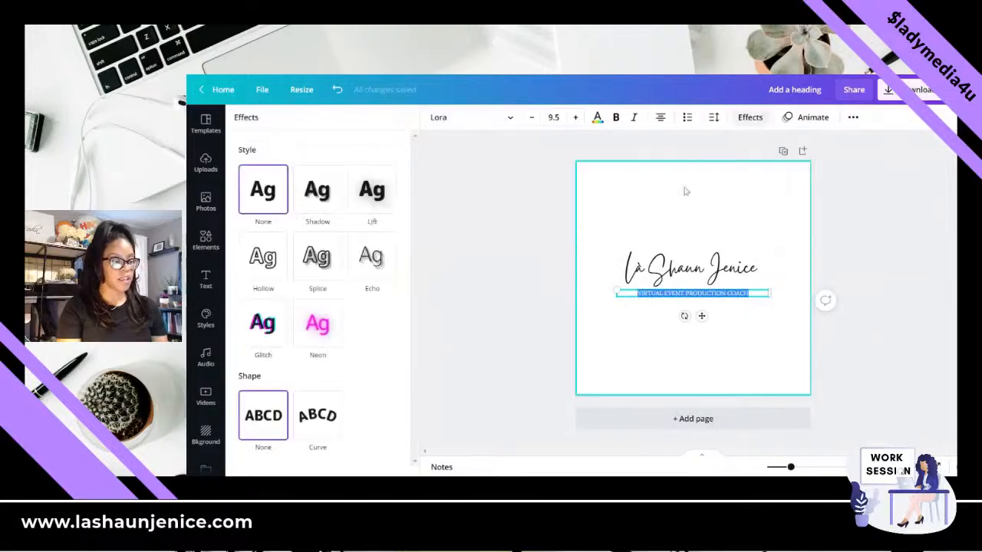
pyautogui.click(330, 191)
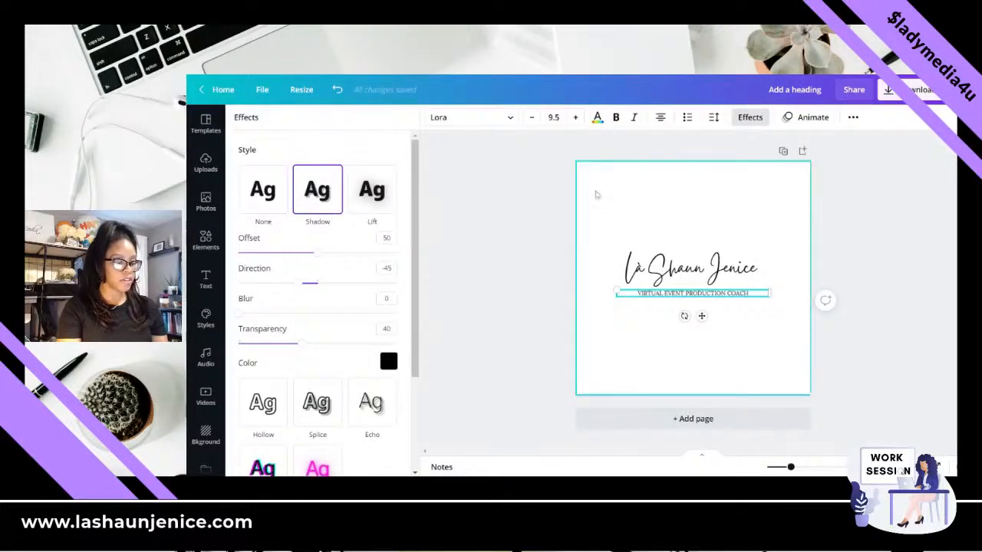
pyautogui.click(724, 247)
pyautogui.click(756, 329)
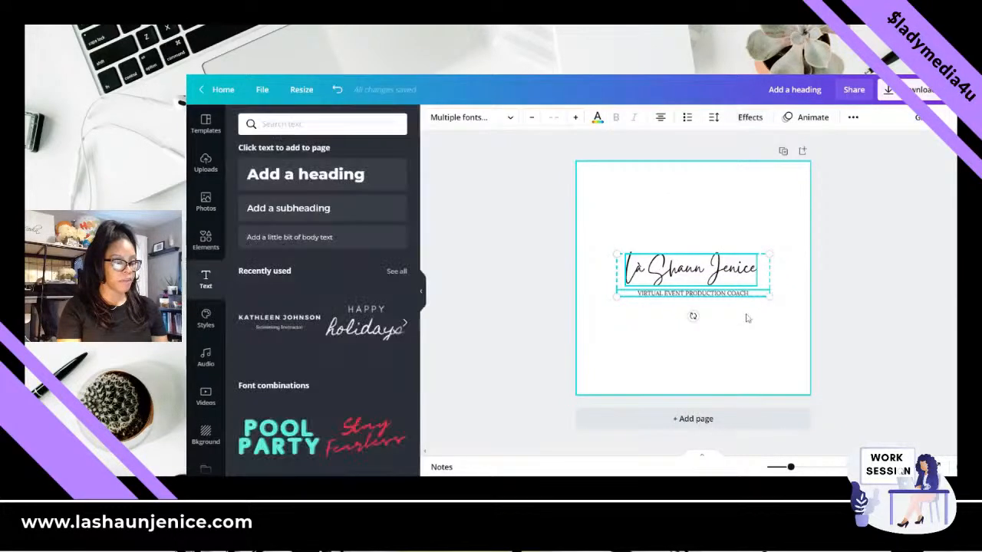
# - Make the whole "VIRTUAL EVENT PRODUCTION COACH" tagline bold
pyautogui.click(736, 296)
pyautogui.doubleClick(735, 297)
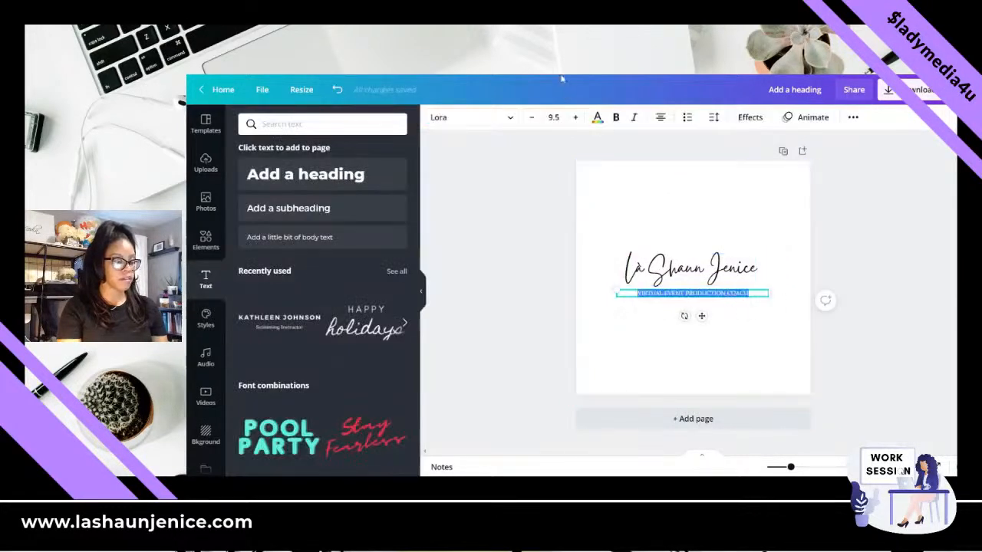
pyautogui.click(616, 120)
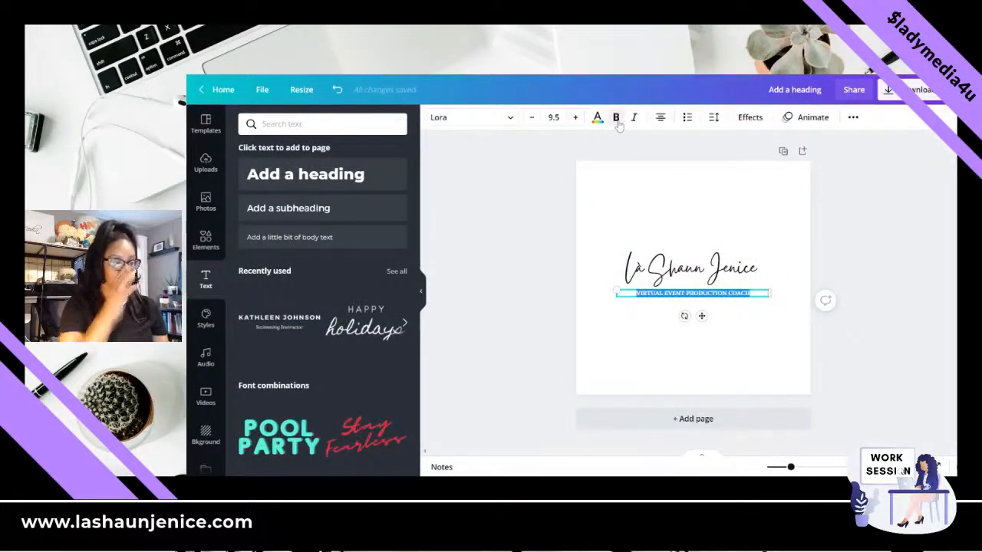
# - Widen the tagline's letter spacing slightly and increase its font size to 11.5
pyautogui.click(713, 118)
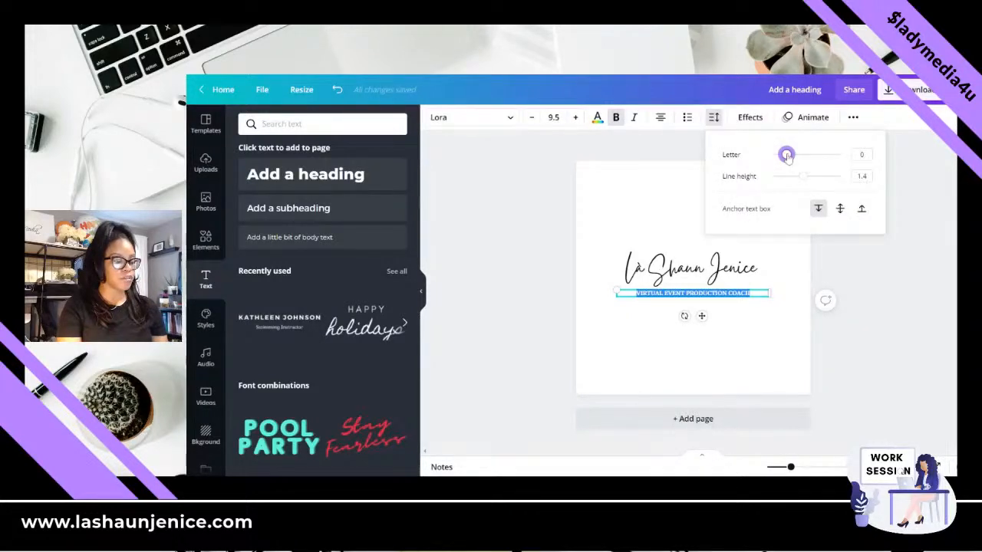
pyautogui.moveTo(787, 156); pyautogui.dragTo(788, 157)
pyautogui.moveTo(791, 156); pyautogui.dragTo(786, 154)
pyautogui.click(575, 119)
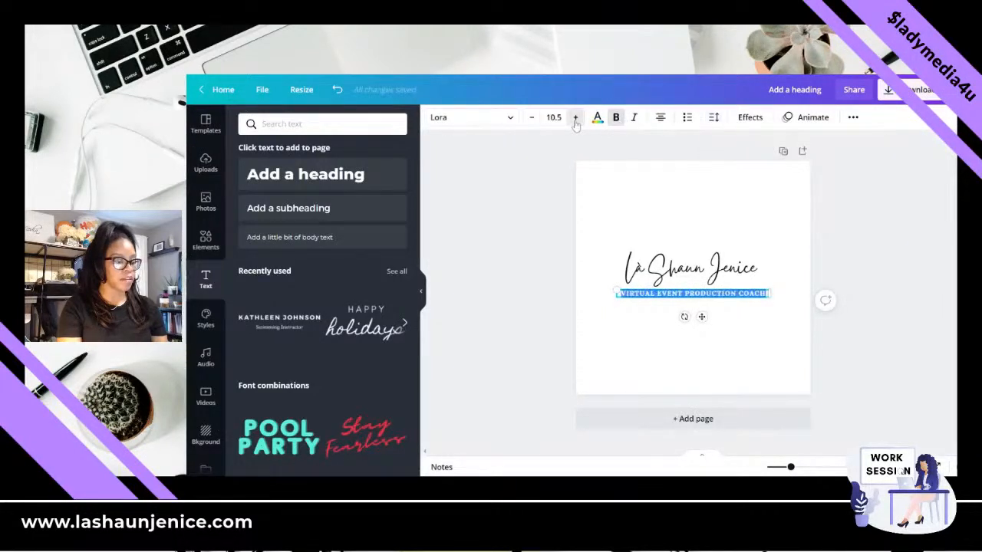
pyautogui.click(576, 119)
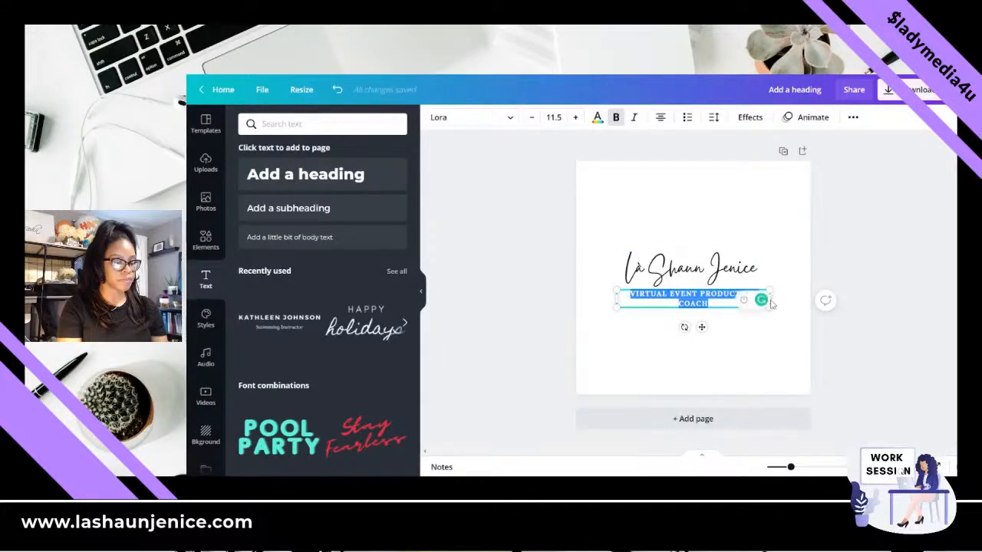
# - Fit the tagline on one line, tuck it up against the name heading, and set its font size to 8.5
pyautogui.moveTo(773, 299); pyautogui.dragTo(797, 295)
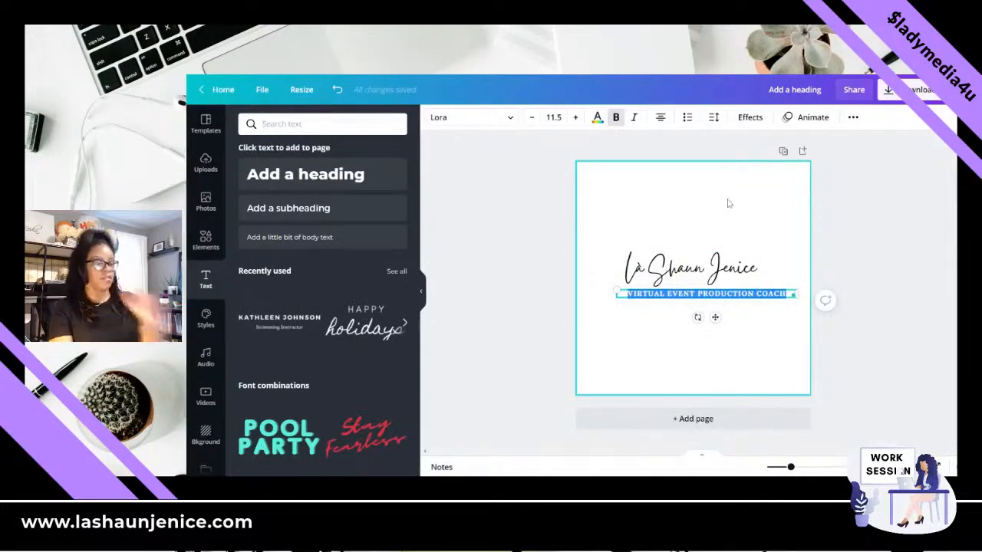
pyautogui.click(716, 304)
pyautogui.click(709, 298)
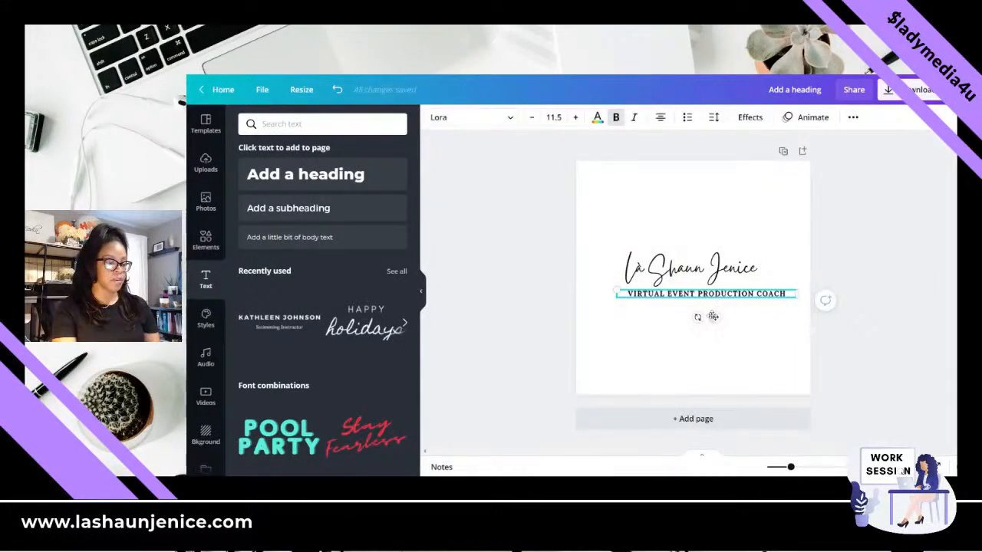
pyautogui.moveTo(713, 316); pyautogui.dragTo(704, 271)
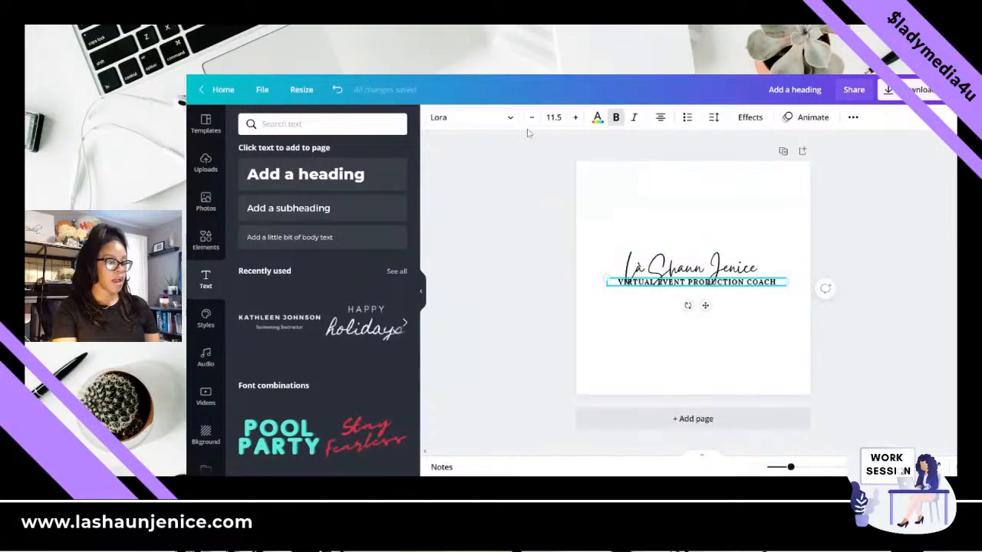
pyautogui.click(531, 116)
pyautogui.click(531, 116)
pyautogui.click(530, 116)
pyautogui.click(652, 261)
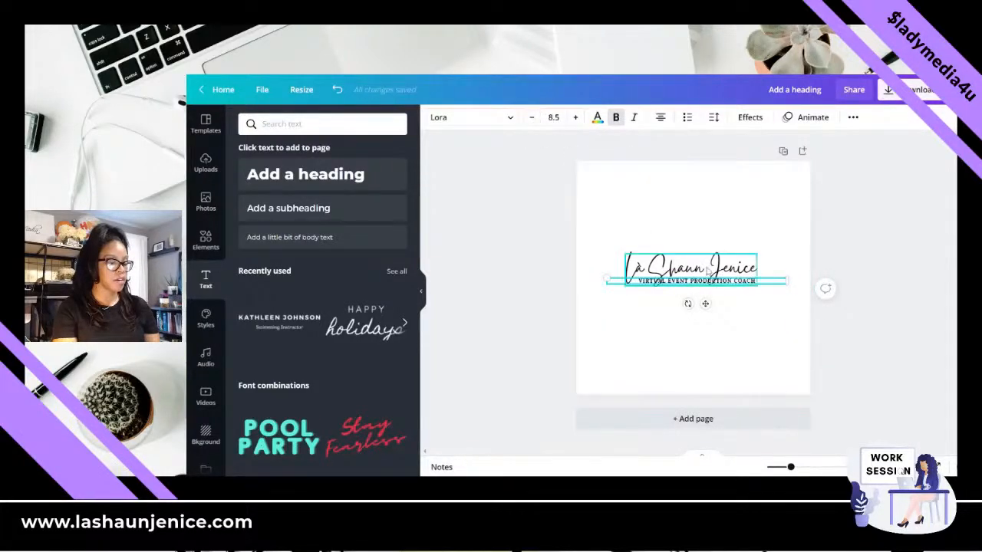
pyautogui.click(508, 119)
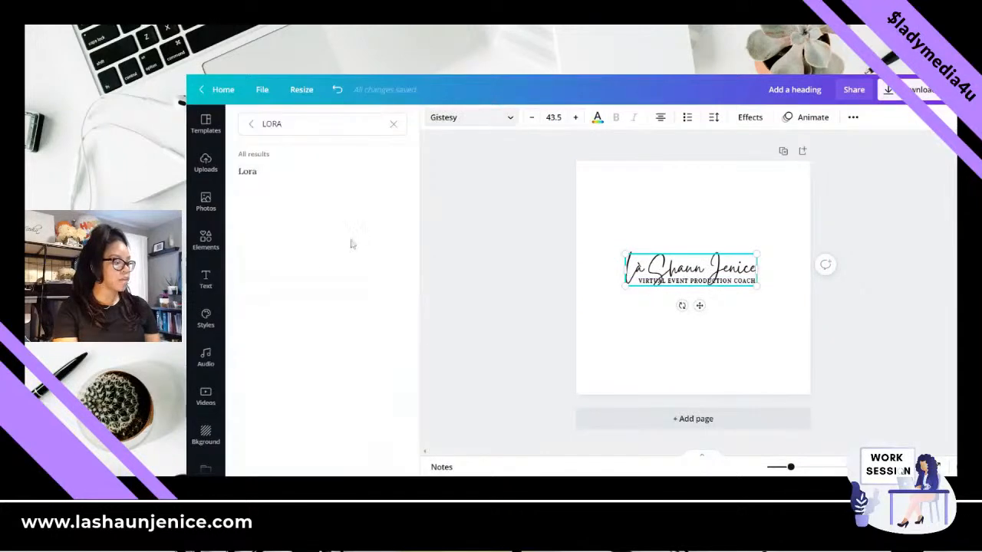
pyautogui.click(393, 123)
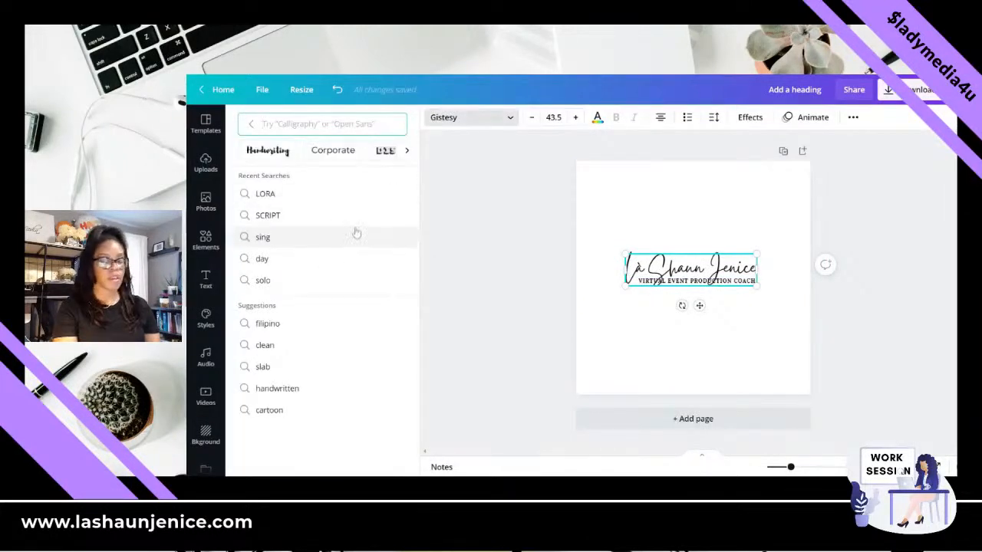
pyautogui.click(694, 270)
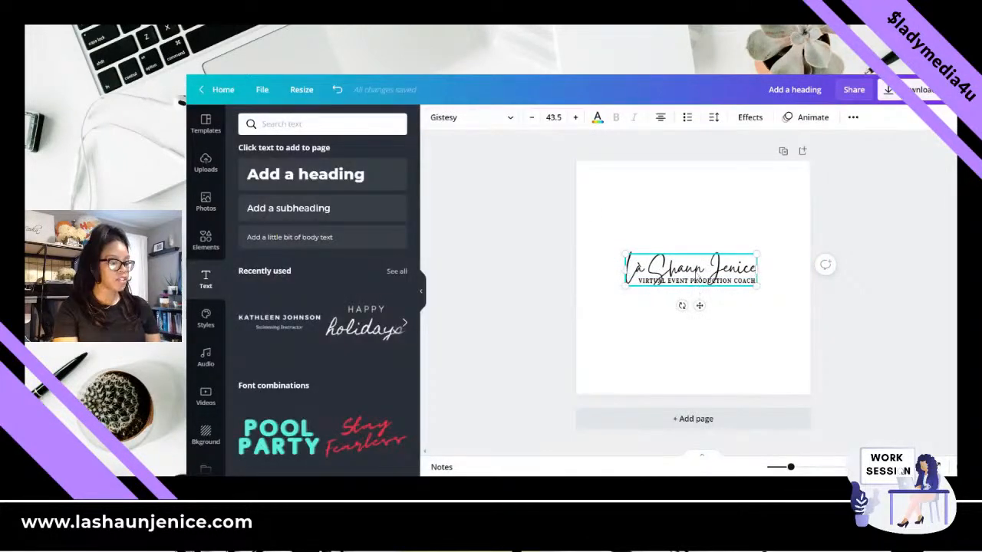
# - Recolour the whole name heading in purple from the default colours
pyautogui.doubleClick(694, 270)
pyautogui.hotkey('ctrl', 'a')
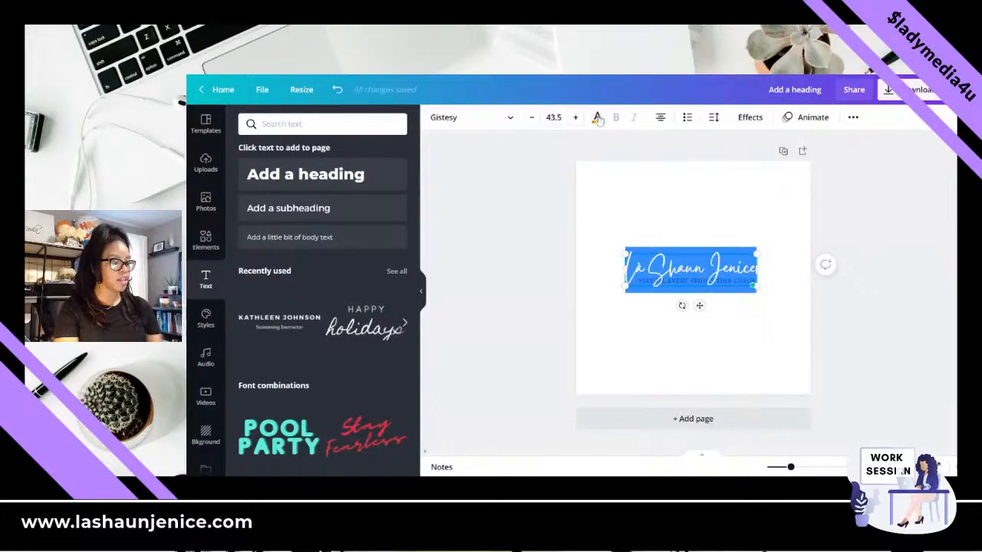
pyautogui.click(598, 119)
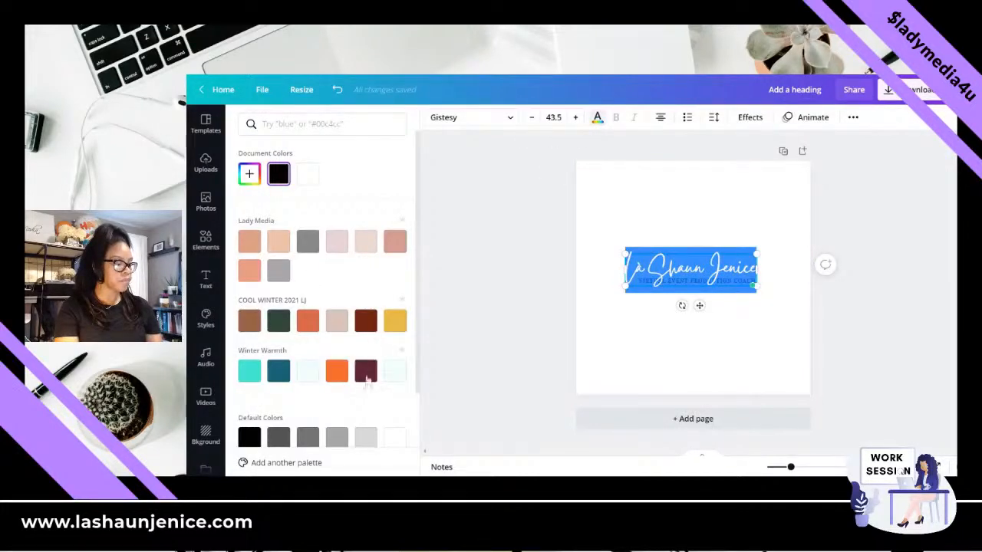
pyautogui.scroll(-2, 368, 382)
pyautogui.click(395, 359)
pyautogui.click(644, 301)
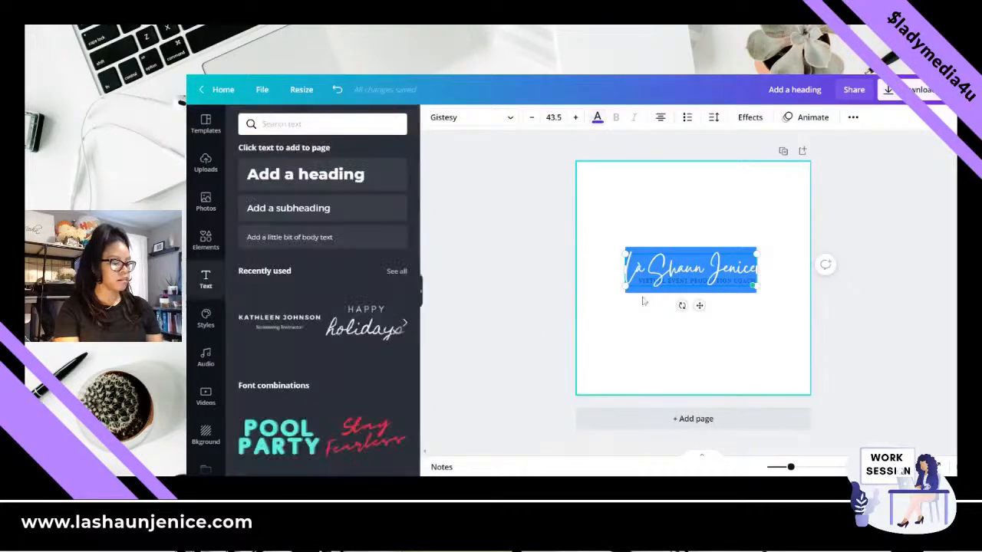
# - Set the page background colour to black
pyautogui.click(631, 196)
pyautogui.click(432, 119)
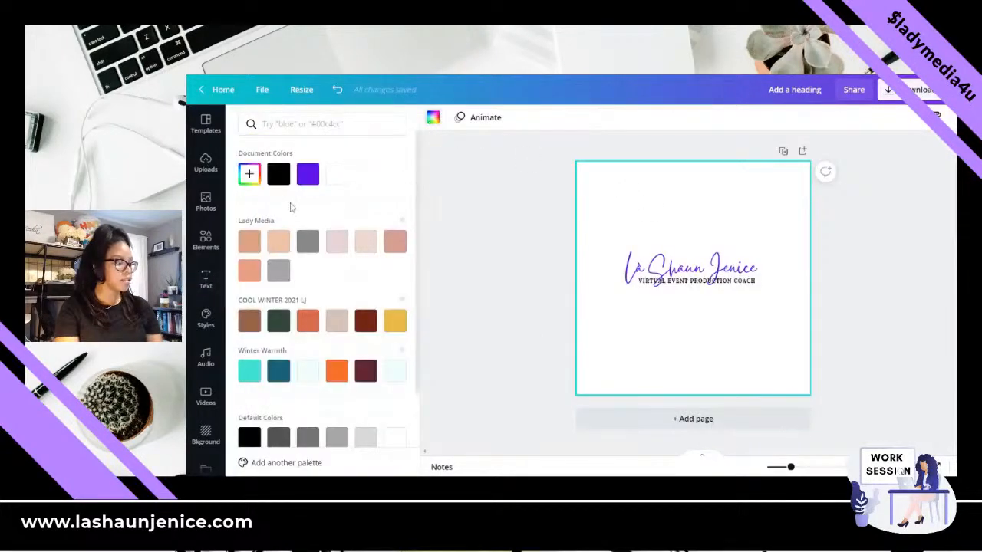
pyautogui.click(278, 174)
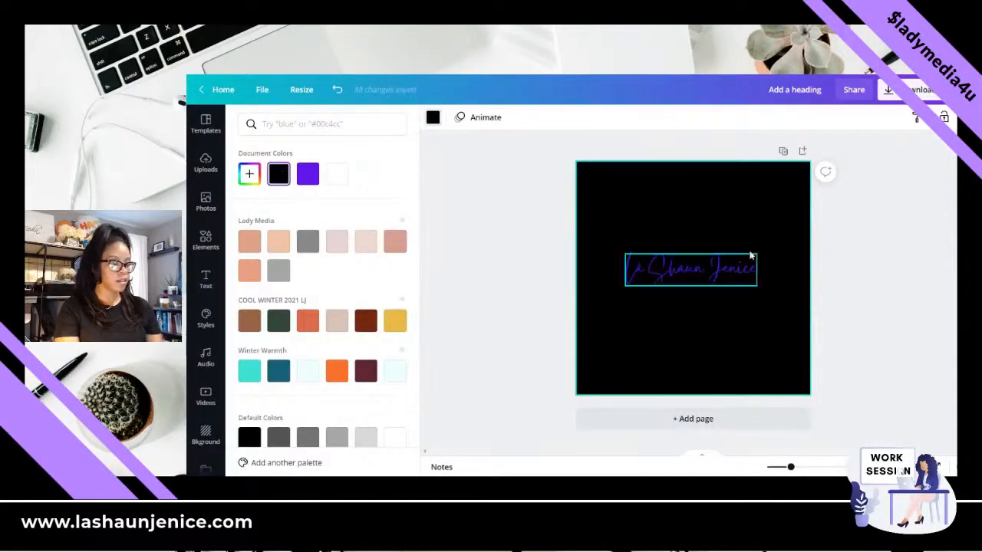
pyautogui.click(698, 273)
pyautogui.click(711, 238)
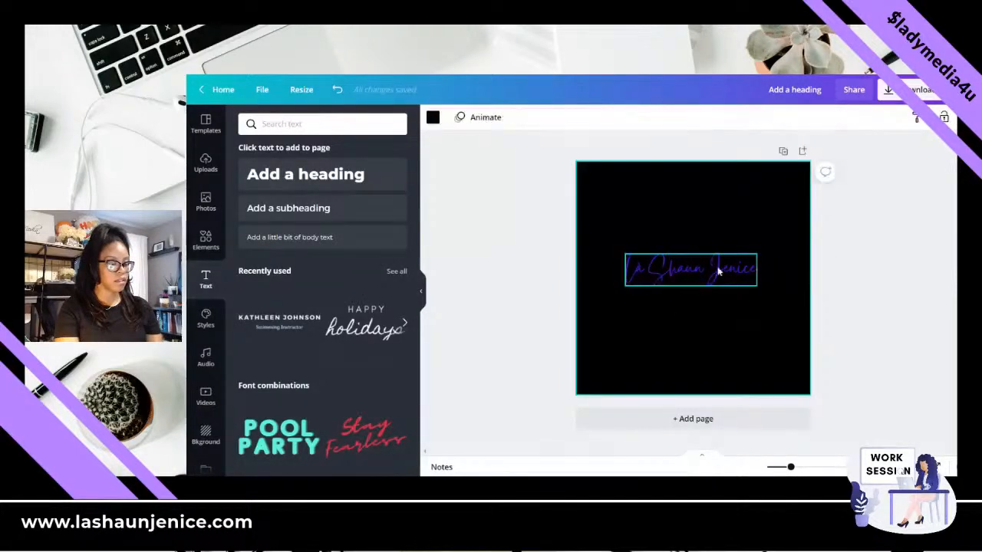
# - Recolour the name heading with the last near-white colour of the Winter Warmth palette
pyautogui.click(700, 269)
pyautogui.click(597, 117)
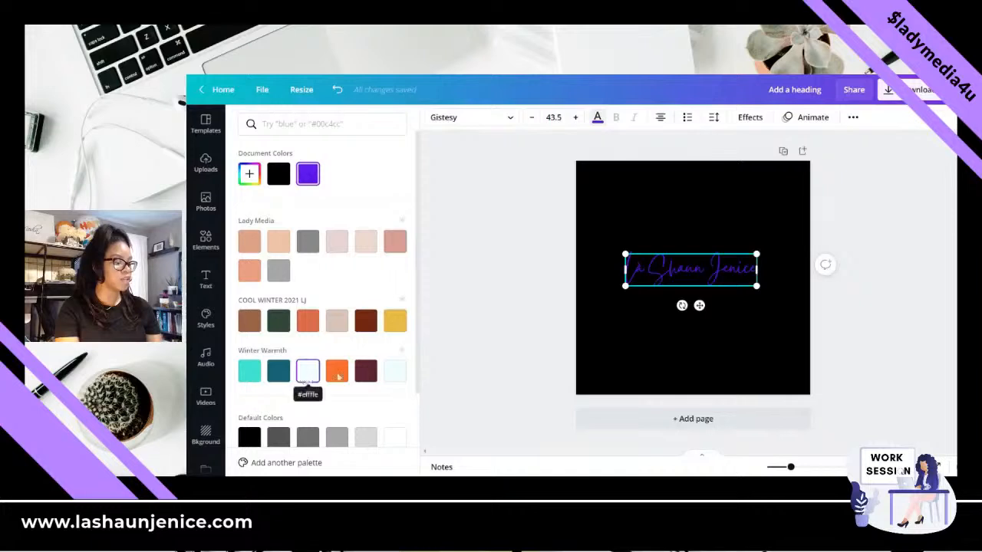
pyautogui.click(395, 370)
# - Recolour the tagline hidden against the black background with the same near-white Winter Warmth colour as the heading
pyautogui.click(680, 285)
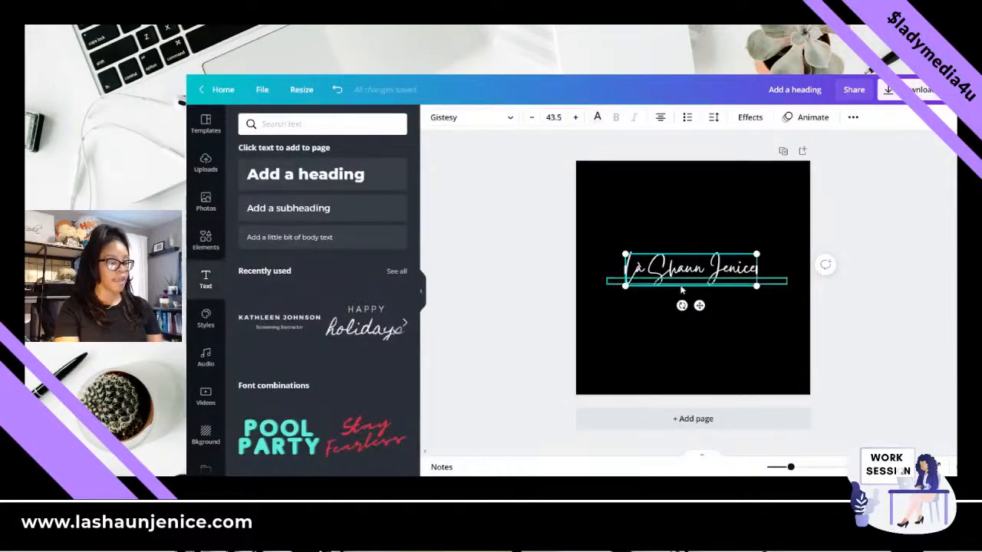
pyautogui.click(680, 284)
pyautogui.click(680, 285)
pyautogui.click(766, 282)
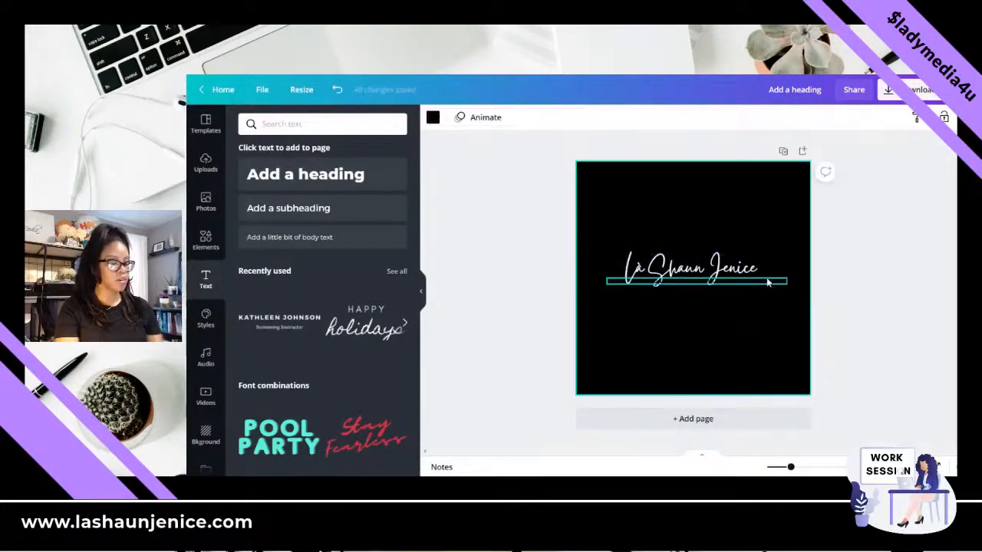
pyautogui.doubleClick(766, 282)
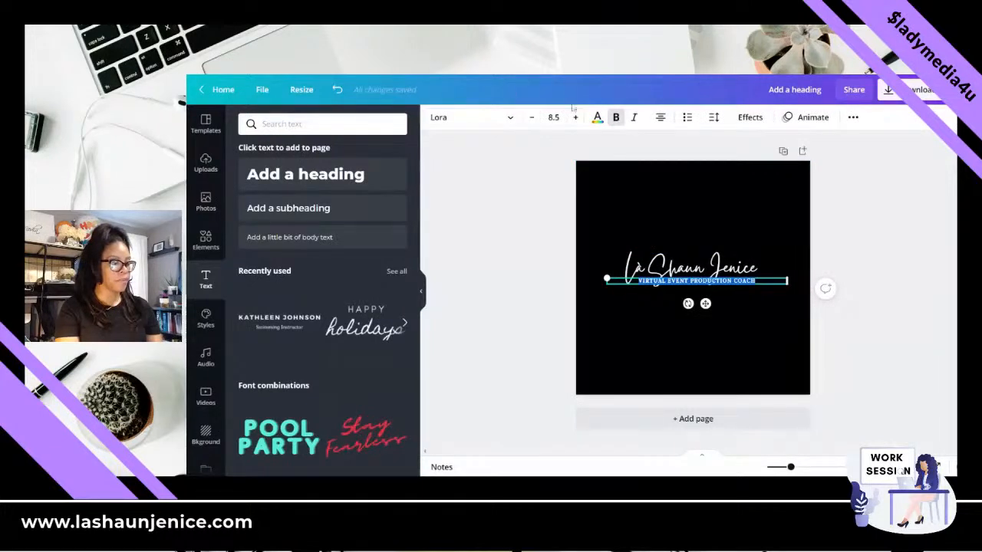
pyautogui.click(597, 119)
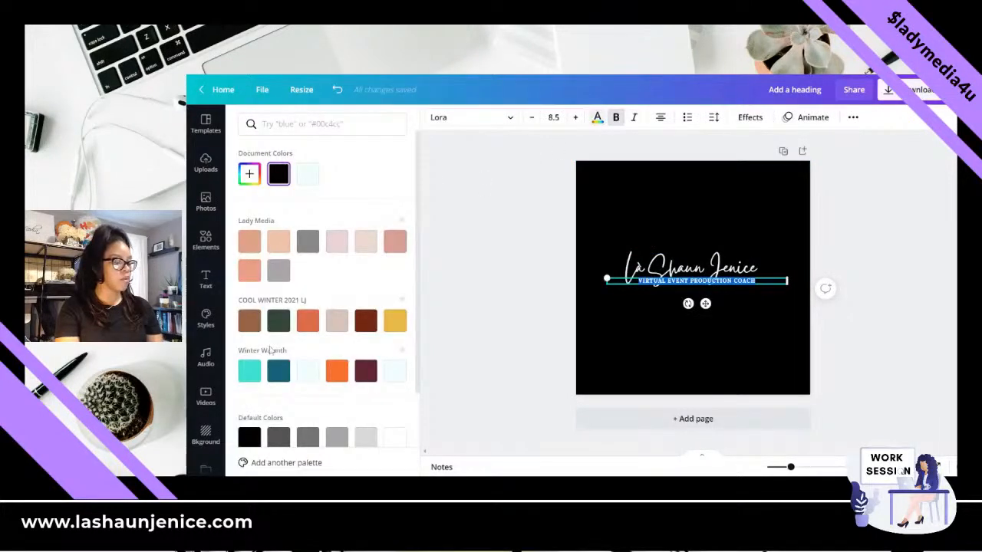
pyautogui.click(394, 371)
# - Move the name heading up slightly so it sits clear above the tagline
pyautogui.click(706, 265)
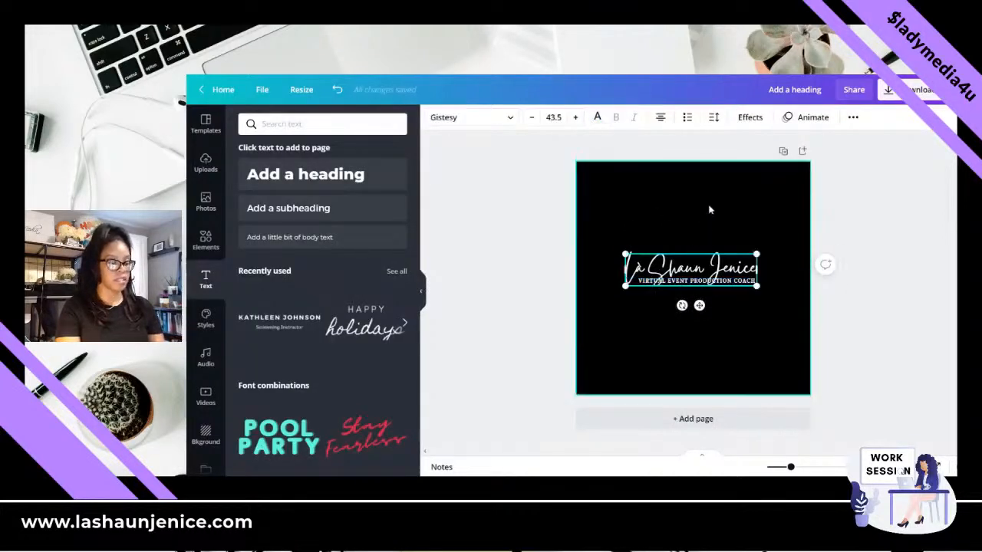
pyautogui.moveTo(721, 259); pyautogui.dragTo(722, 247)
pyautogui.click(713, 238)
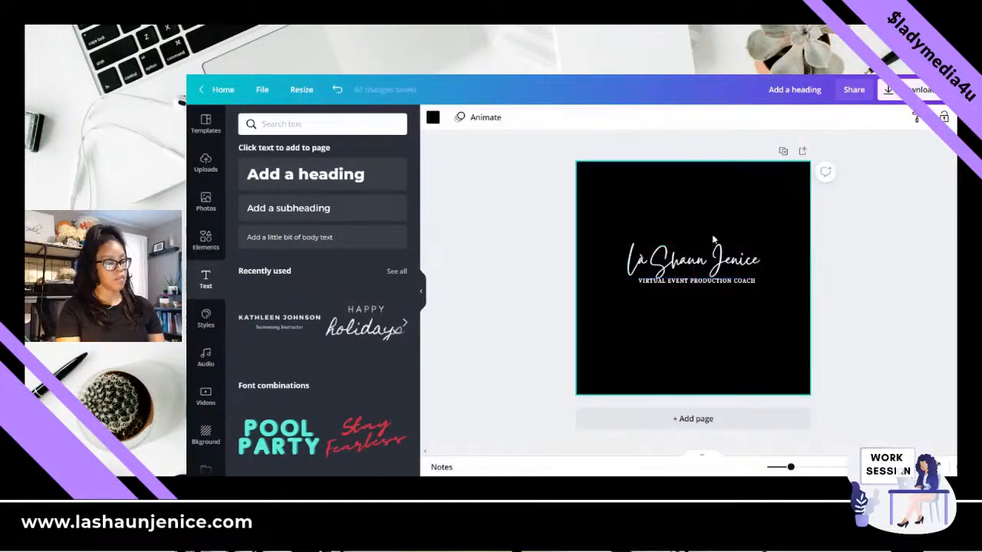
# - Browse the Handwriting fonts and change the "VIRTUAL EVENT PRODUCTION COACH" tagline's font to Cup Cakes
pyautogui.click(704, 262)
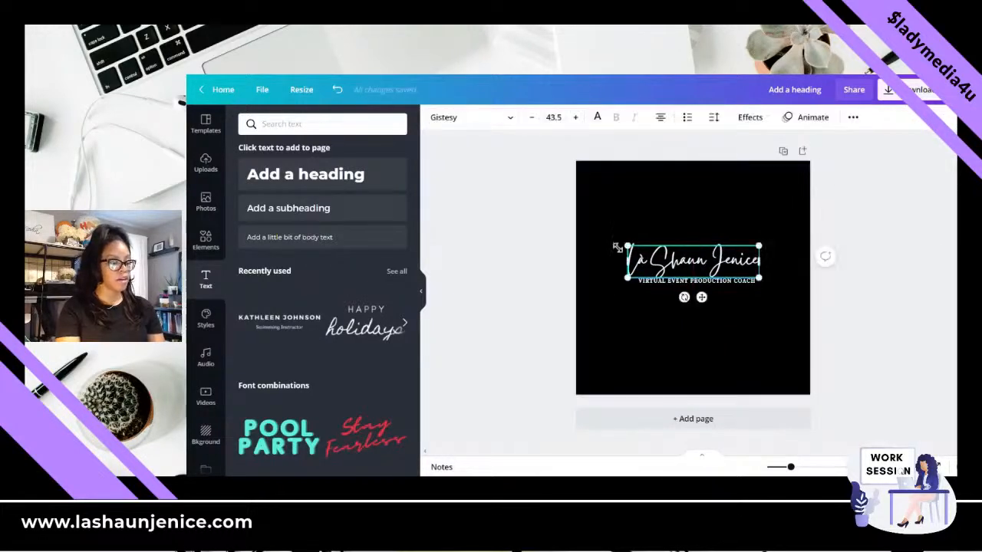
pyautogui.click(466, 119)
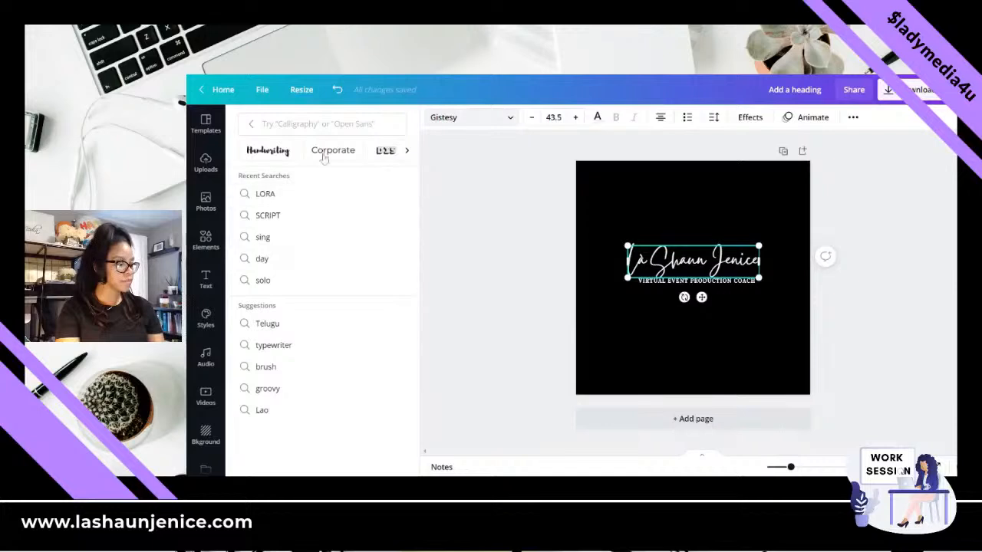
pyautogui.click(270, 151)
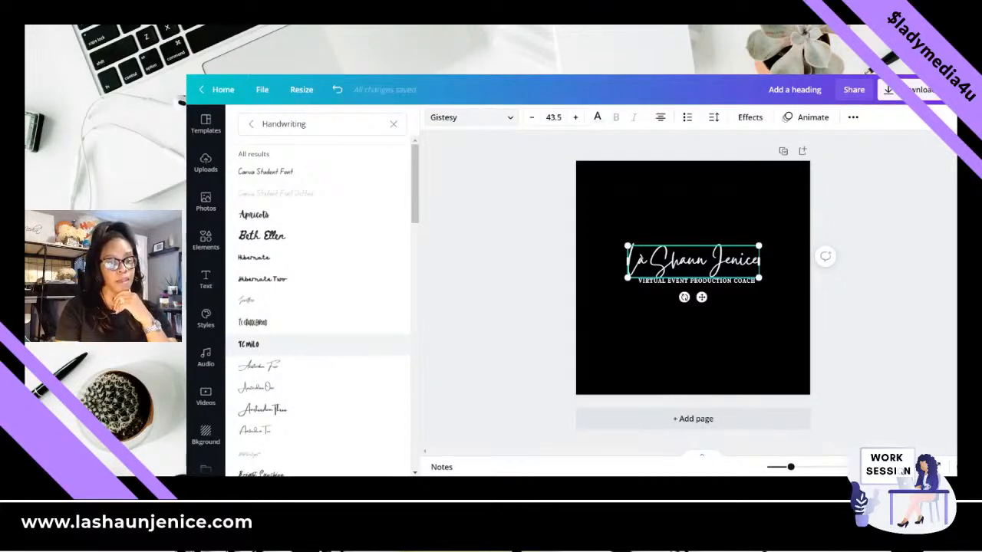
pyautogui.scroll(-5, 314, 366)
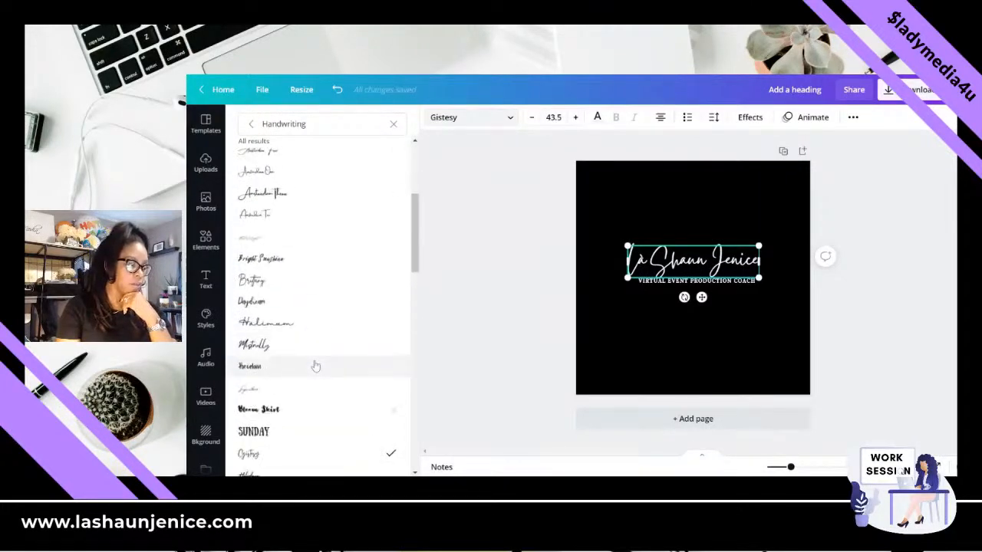
pyautogui.scroll(-3, 315, 366)
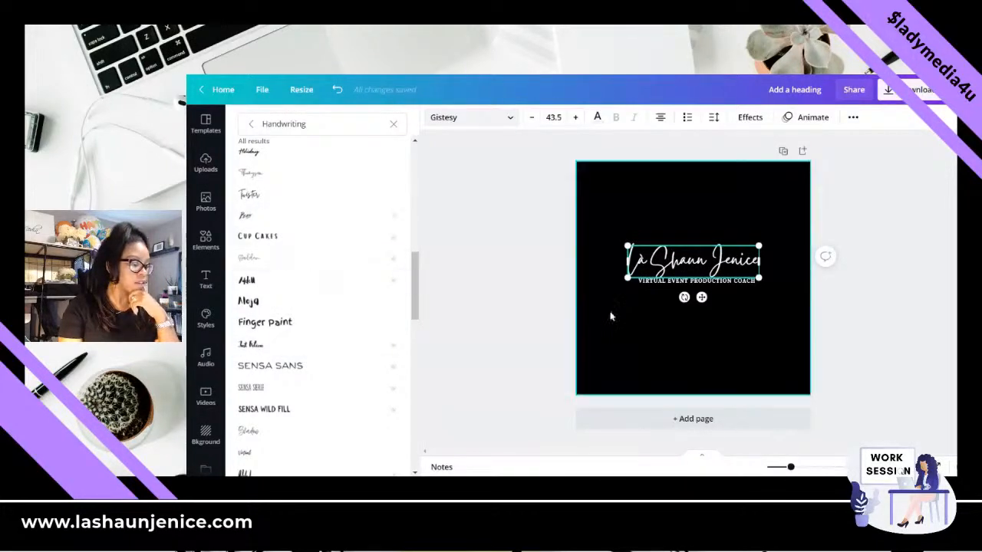
pyautogui.click(712, 281)
pyautogui.tripleClick(712, 281)
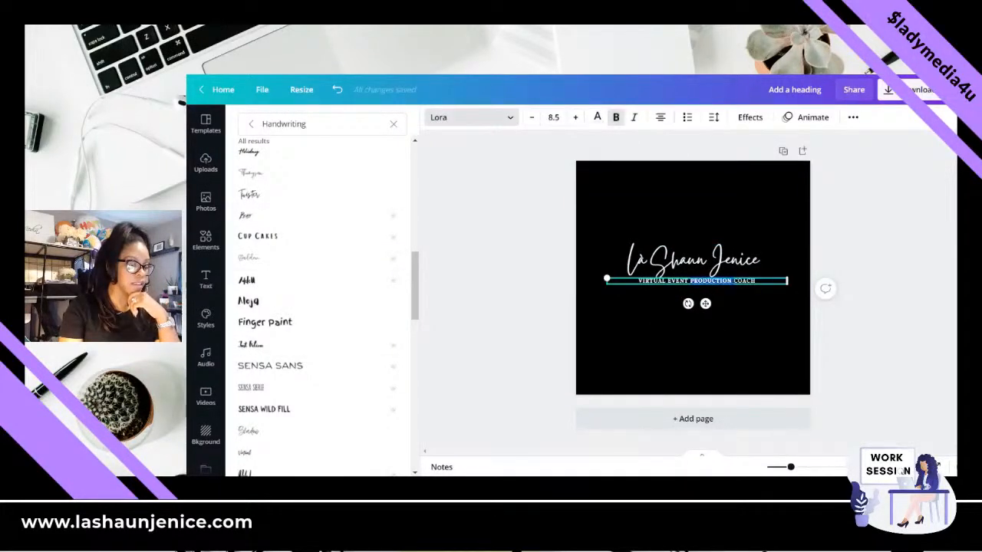
pyautogui.click(291, 242)
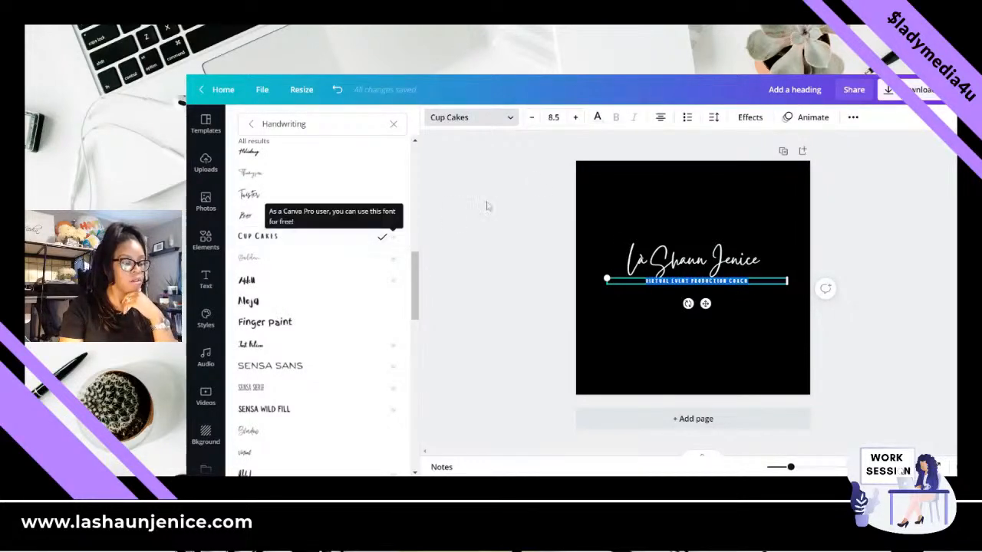
# - Increase the tagline's font size to 13.5
pyautogui.click(575, 118)
pyautogui.click(574, 118)
pyautogui.click(574, 117)
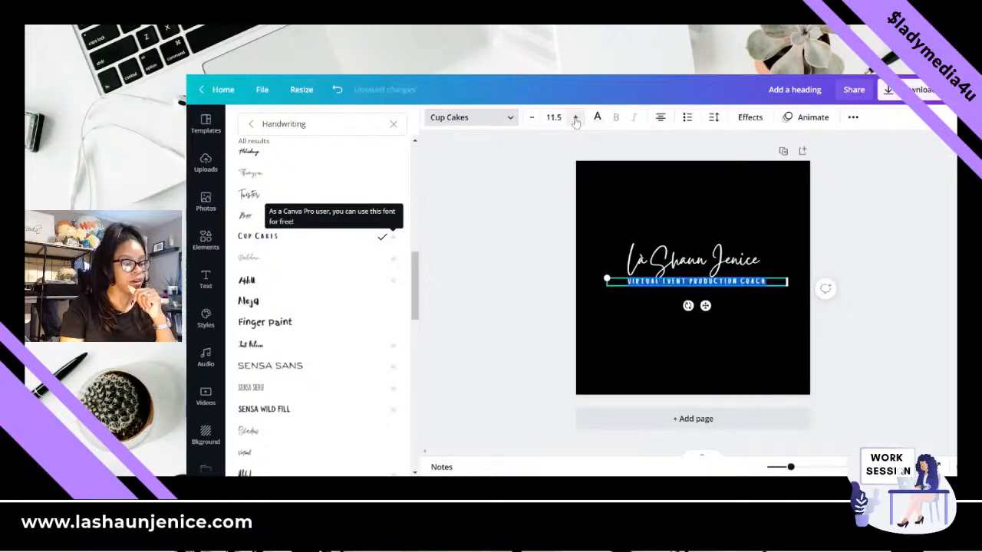
pyautogui.click(575, 117)
pyautogui.click(575, 117)
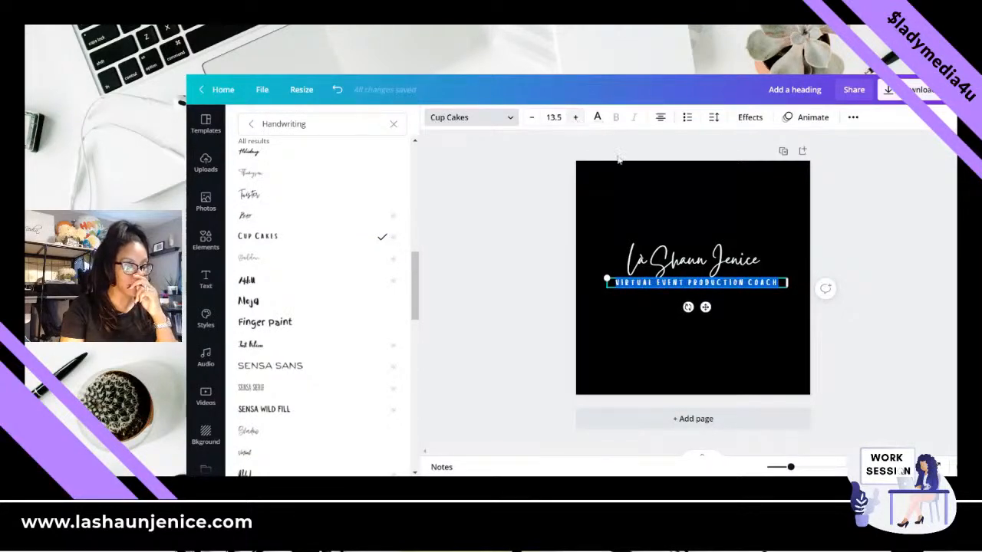
# - Change the font of the whole name heading to Amatic SC from the Handwriting fonts
pyautogui.click(713, 254)
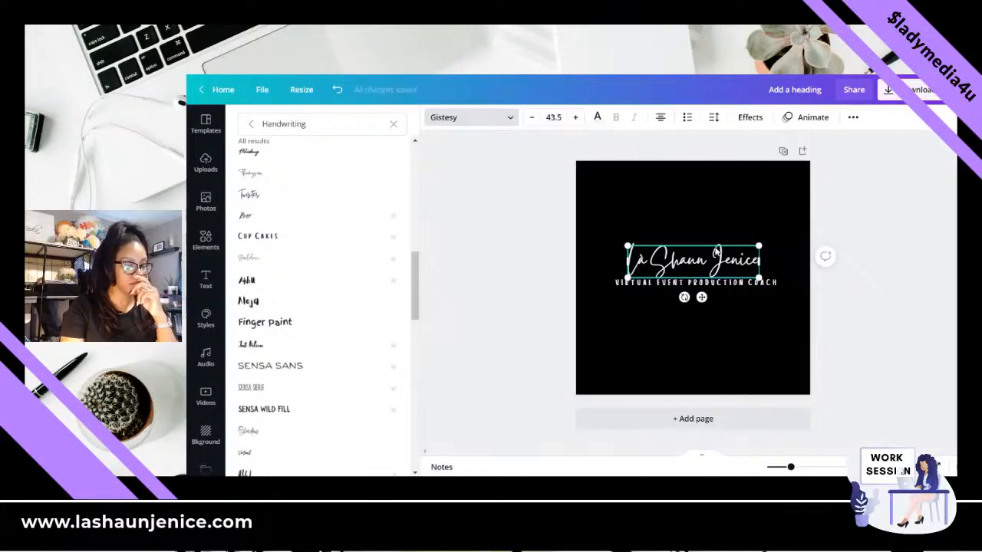
pyautogui.doubleClick(716, 251)
pyautogui.click(682, 257)
pyautogui.hotkey('ctrl', 'a')
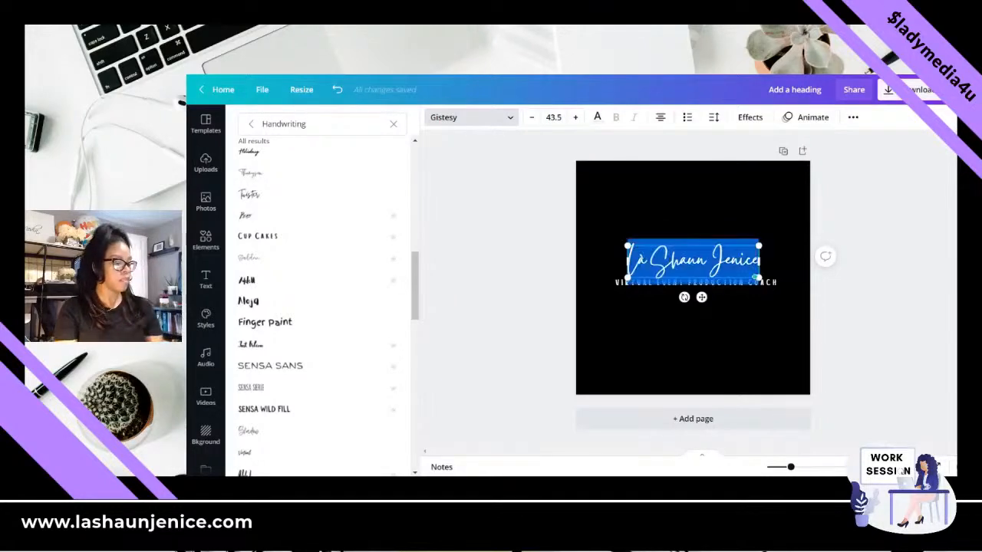
pyautogui.scroll(-4, 291, 322)
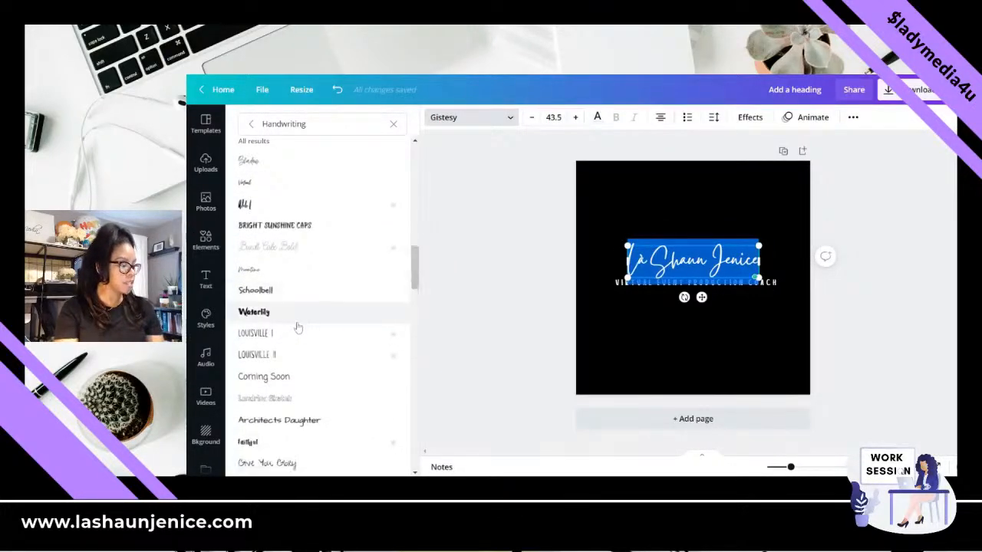
pyautogui.scroll(-4, 297, 328)
pyautogui.scroll(-4, 296, 373)
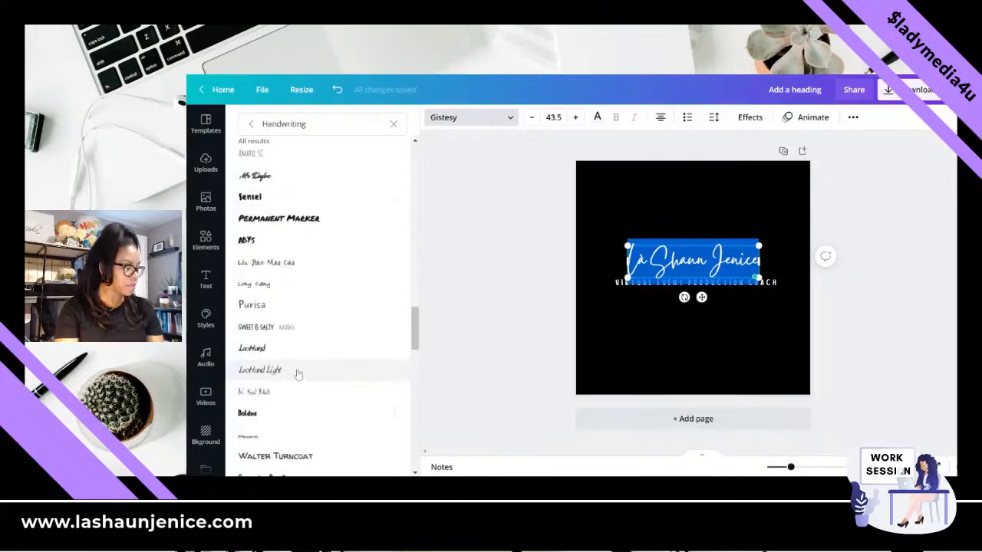
pyautogui.scroll(2, 298, 373)
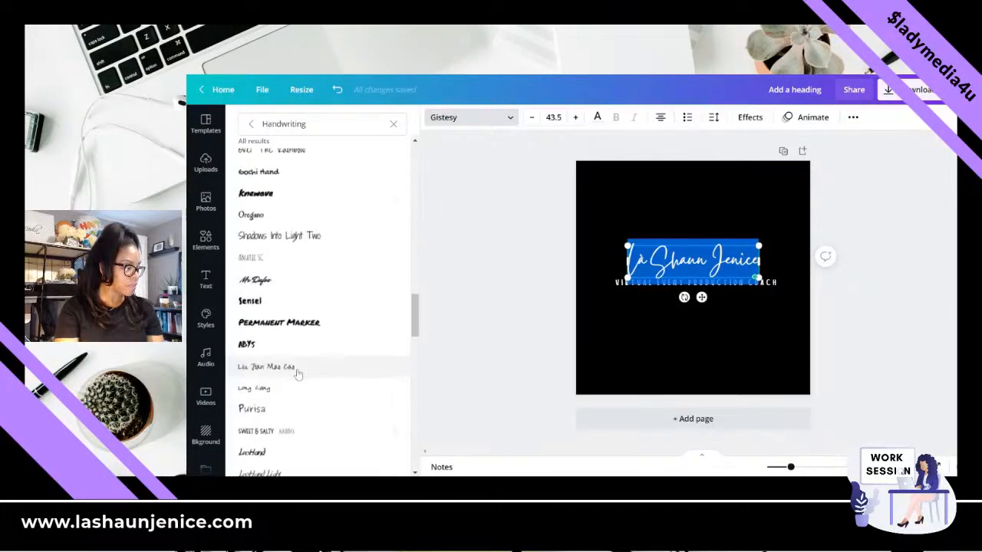
pyautogui.click(261, 263)
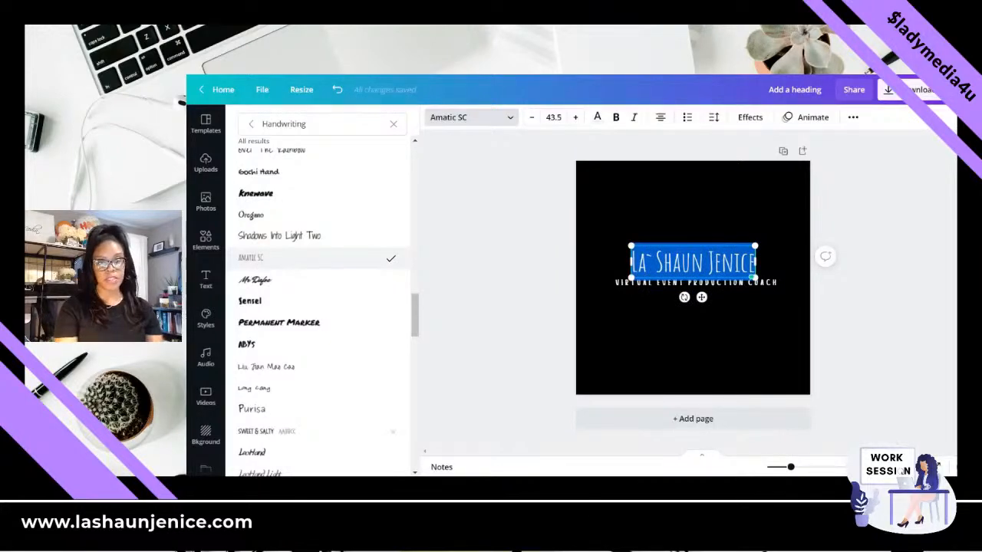
# - Try the Sansterdam Script and Fashionista fonts from the Handwriting category on the name heading
pyautogui.click(648, 179)
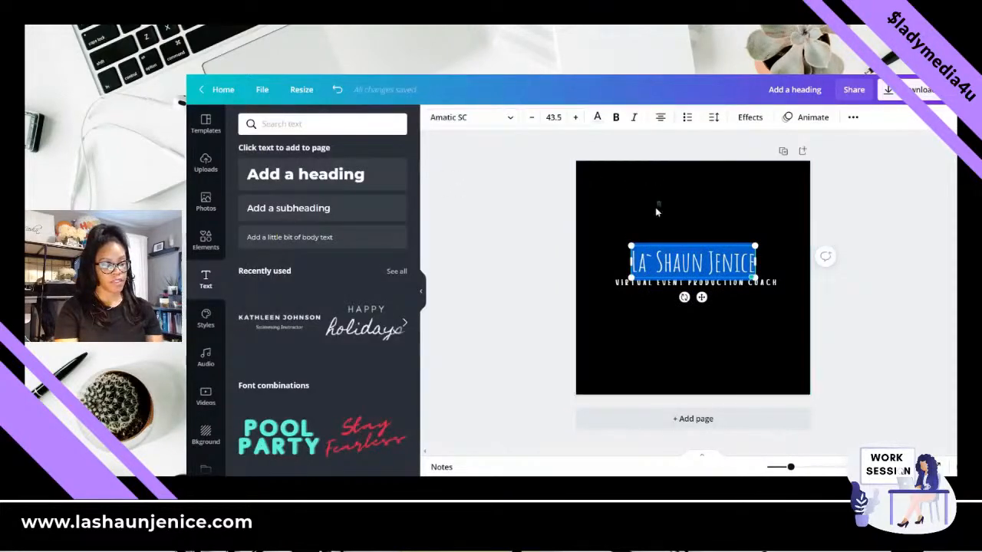
pyautogui.click(656, 212)
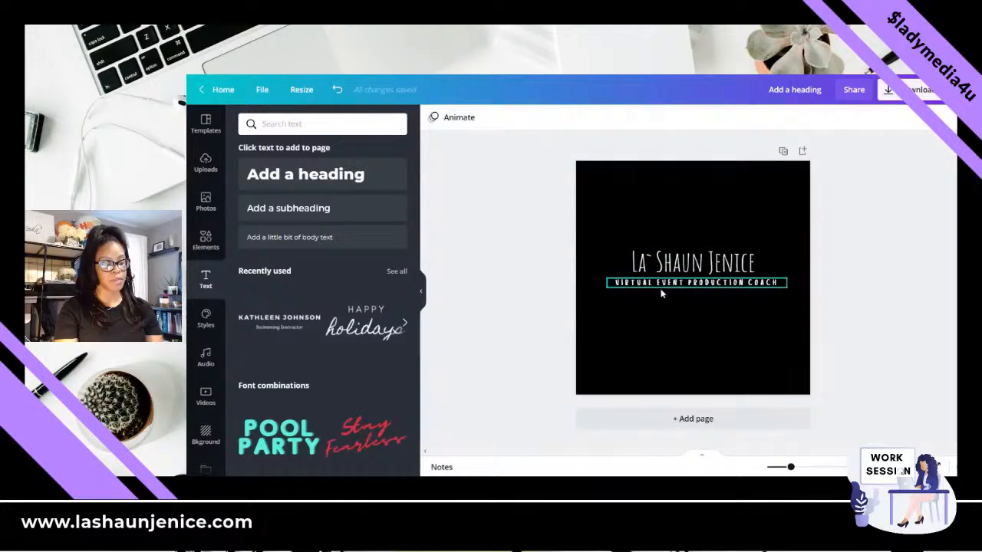
pyautogui.click(662, 263)
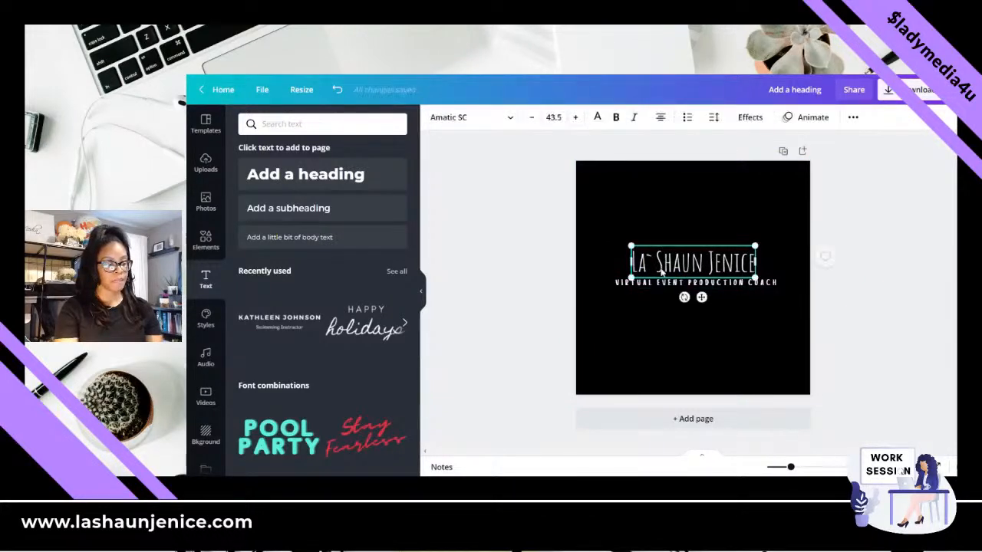
pyautogui.click(489, 125)
pyautogui.scroll(-10, 322, 253)
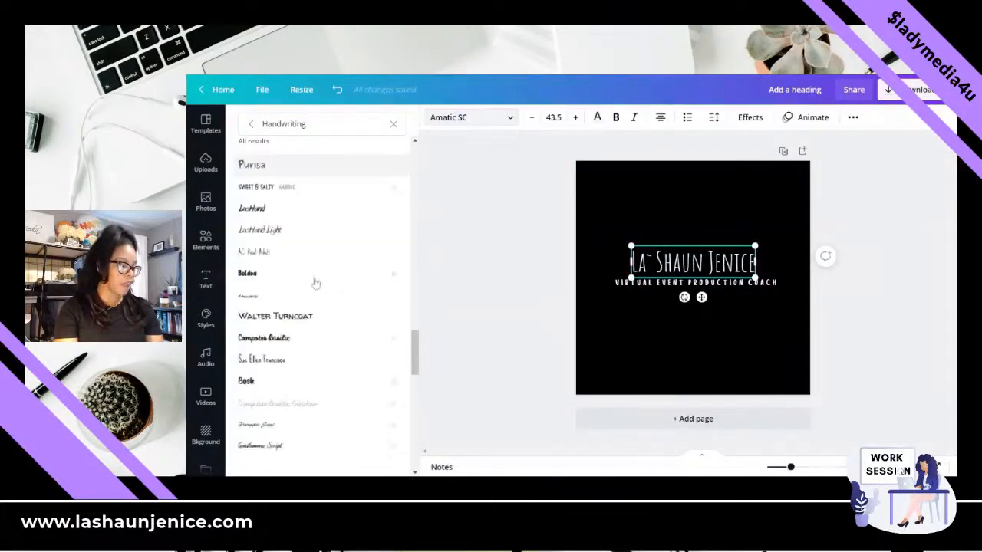
pyautogui.scroll(-1, 321, 304)
pyautogui.scroll(2, 320, 304)
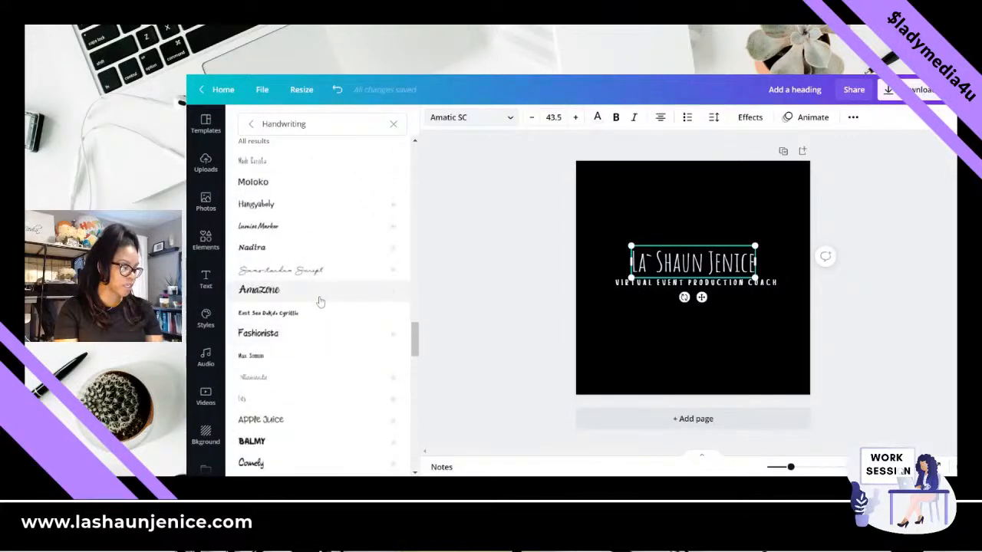
pyautogui.click(320, 276)
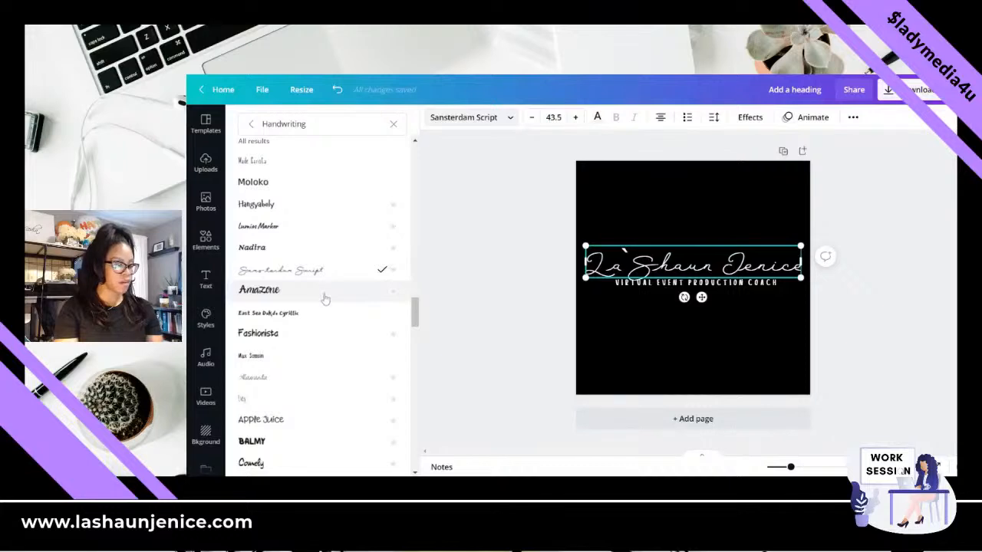
pyautogui.click(300, 337)
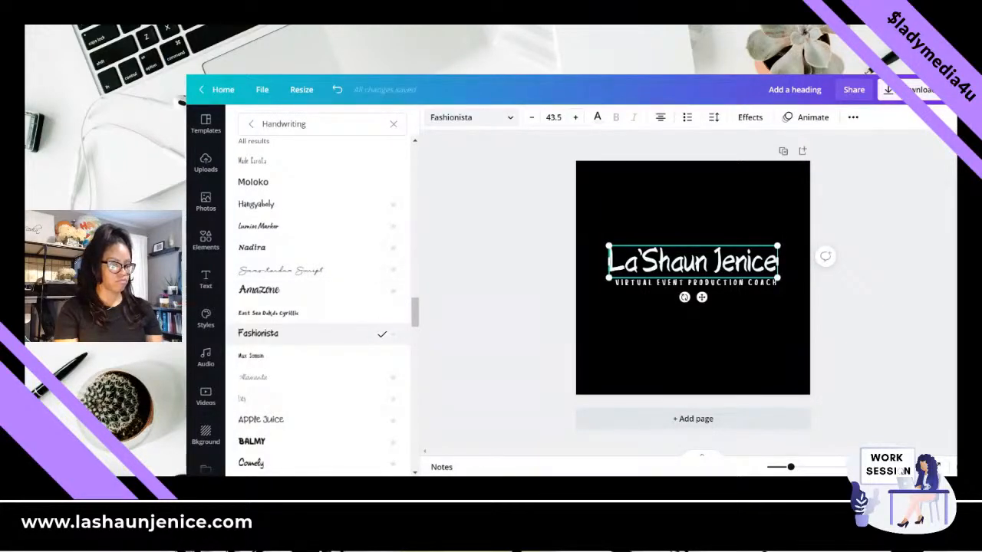
# - Try the Comely and Gloria Hallelujah handwriting fonts on the name heading
pyautogui.scroll(-2, 291, 361)
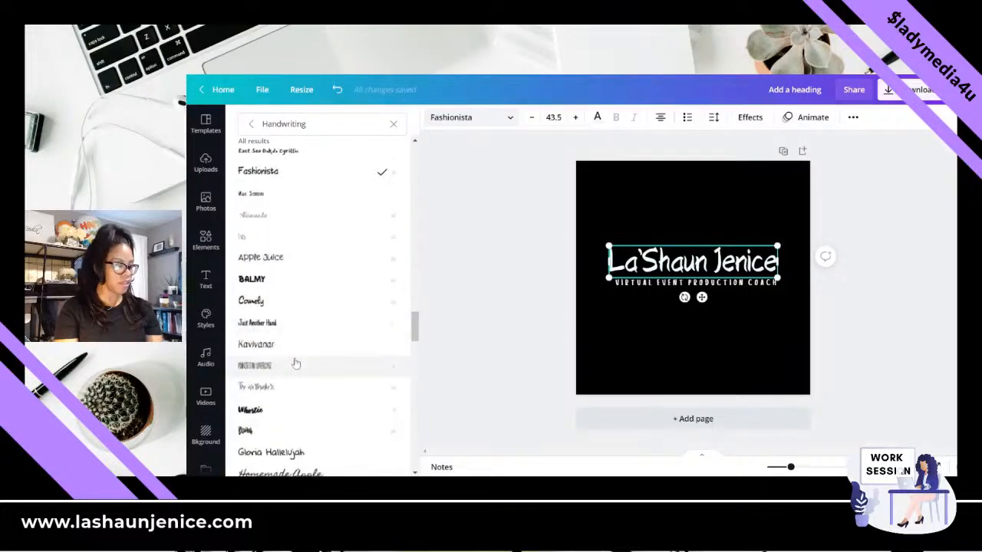
pyautogui.click(285, 304)
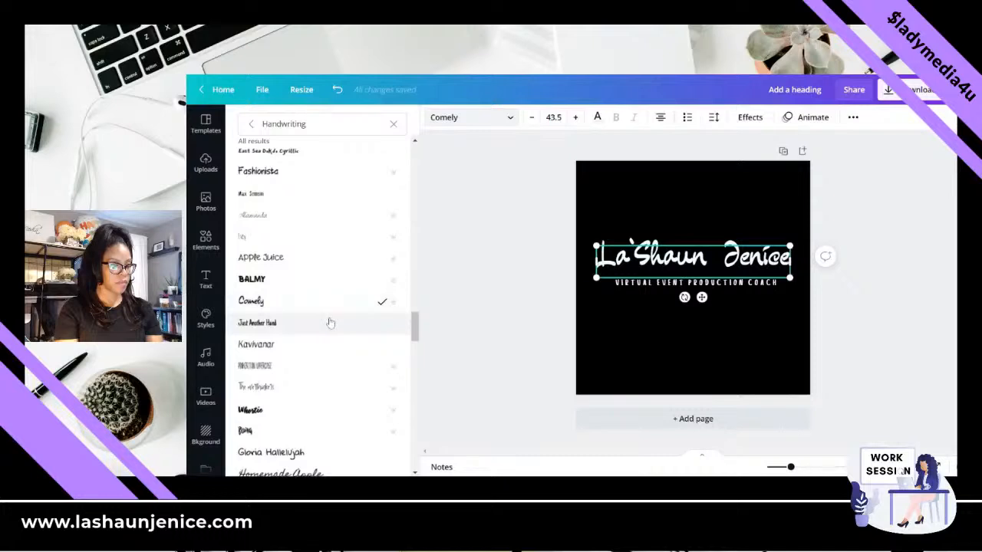
pyautogui.scroll(-3, 328, 323)
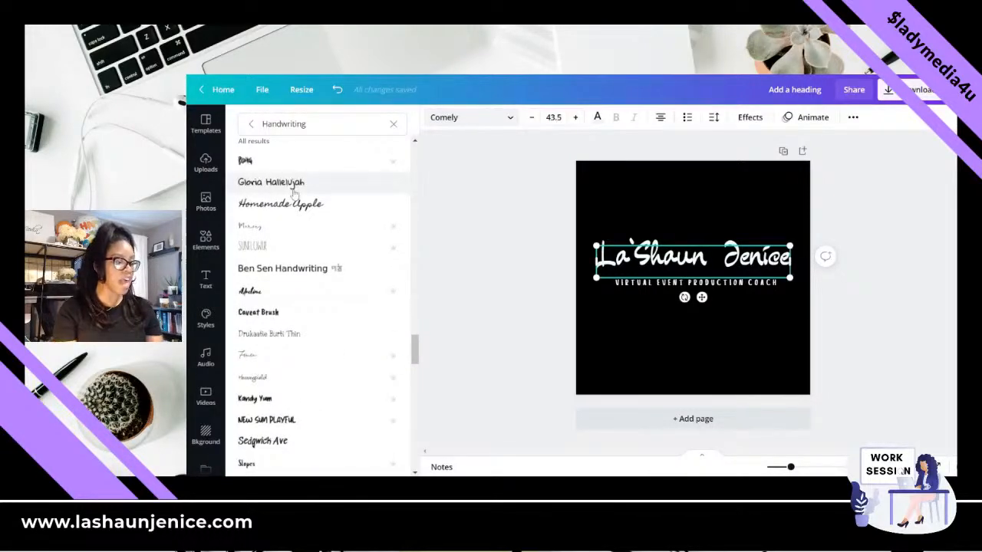
pyautogui.click(294, 194)
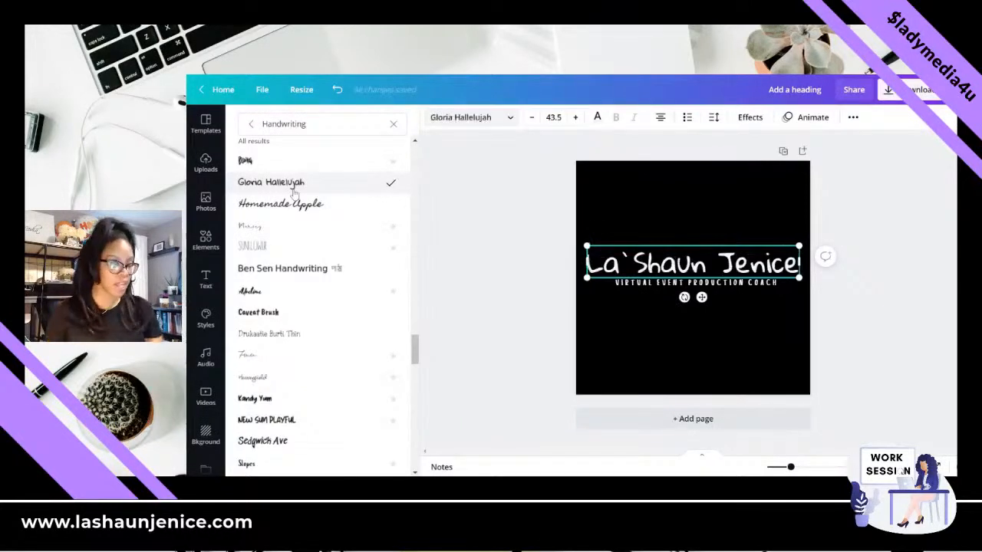
# - Try the Heavenfield and Glypher handwriting fonts on the name heading
pyautogui.scroll(-5, 307, 346)
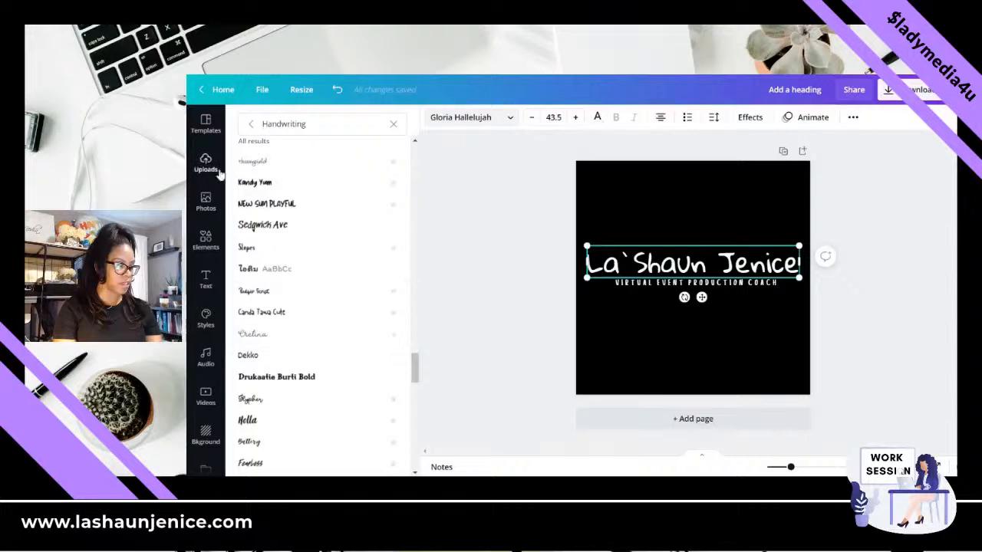
pyautogui.click(251, 163)
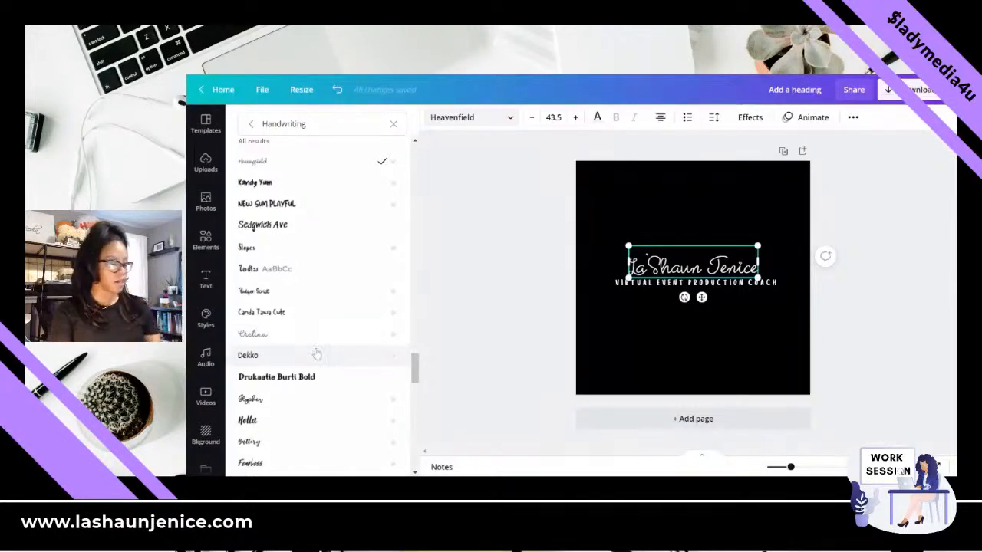
pyautogui.scroll(-1, 316, 355)
pyautogui.click(280, 352)
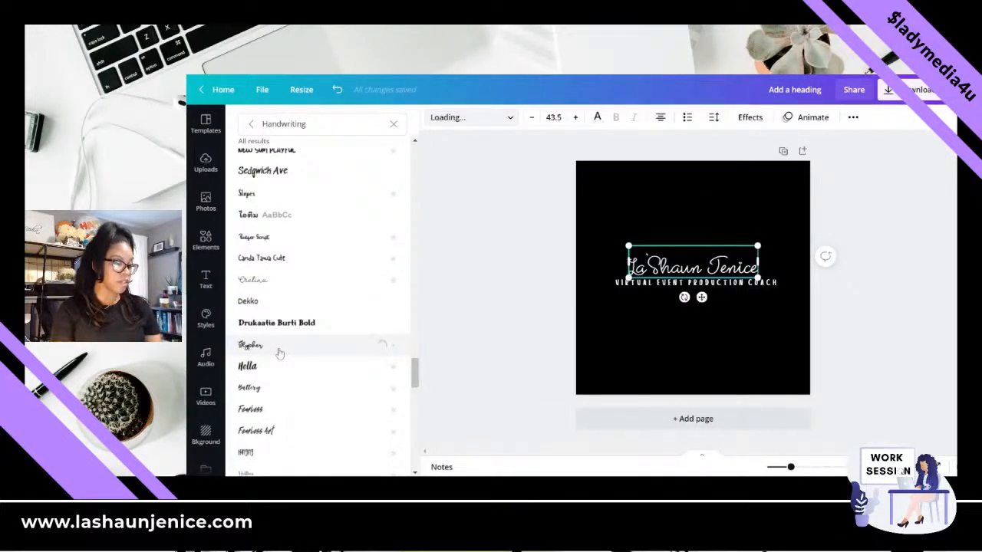
# - Try the Lifelogo and Lemon Tuesday handwriting fonts on the name heading
pyautogui.scroll(-3, 280, 353)
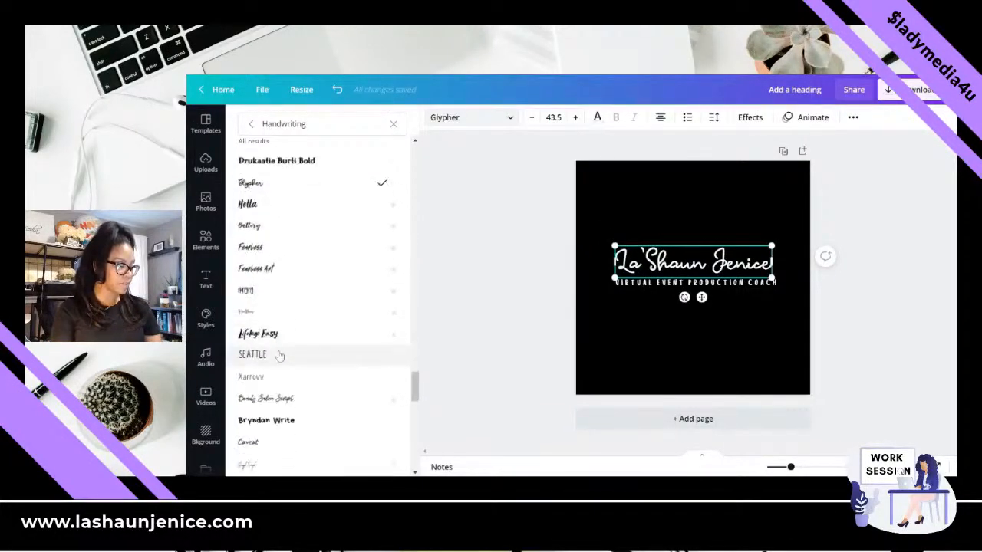
pyautogui.click(276, 335)
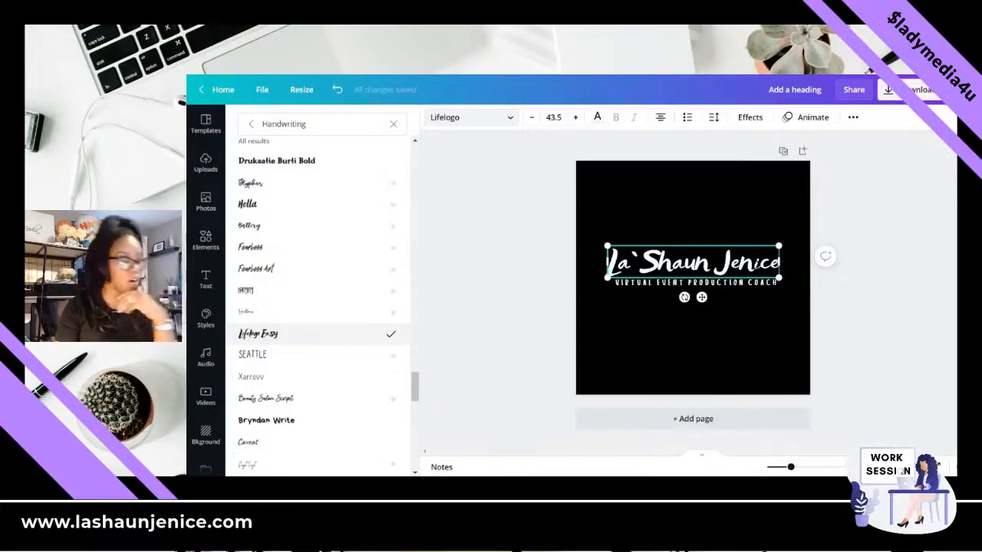
pyautogui.scroll(-4, 291, 335)
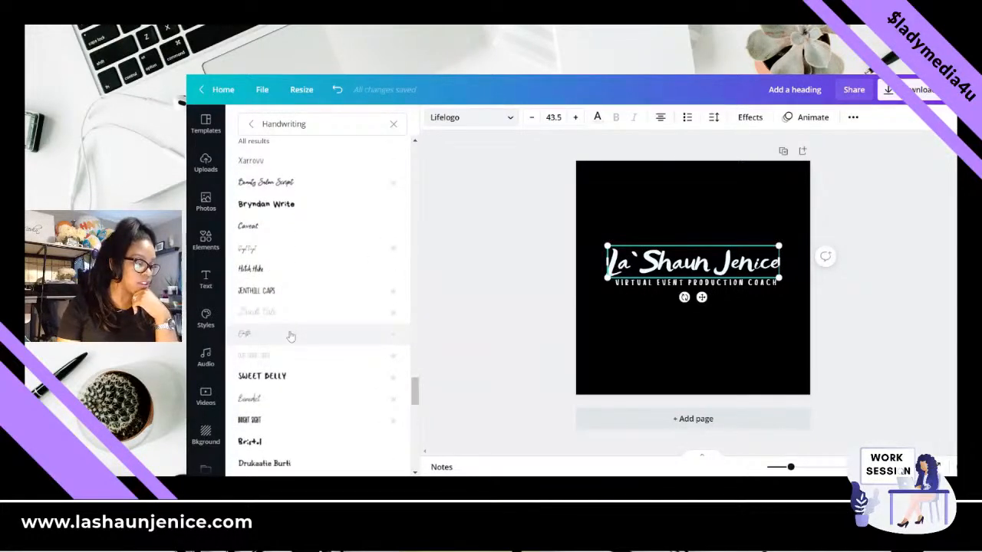
pyautogui.scroll(-2, 291, 336)
pyautogui.scroll(-2, 291, 352)
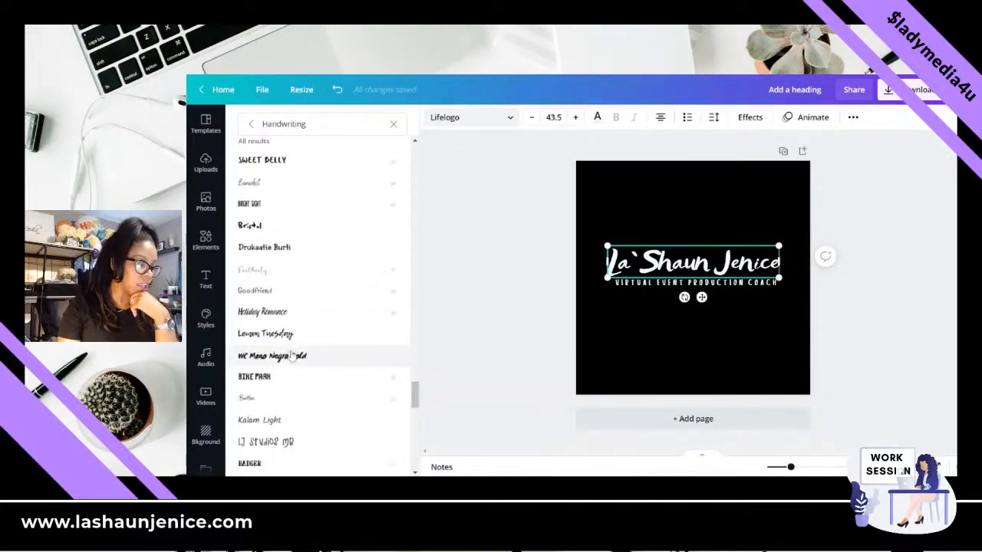
pyautogui.click(299, 336)
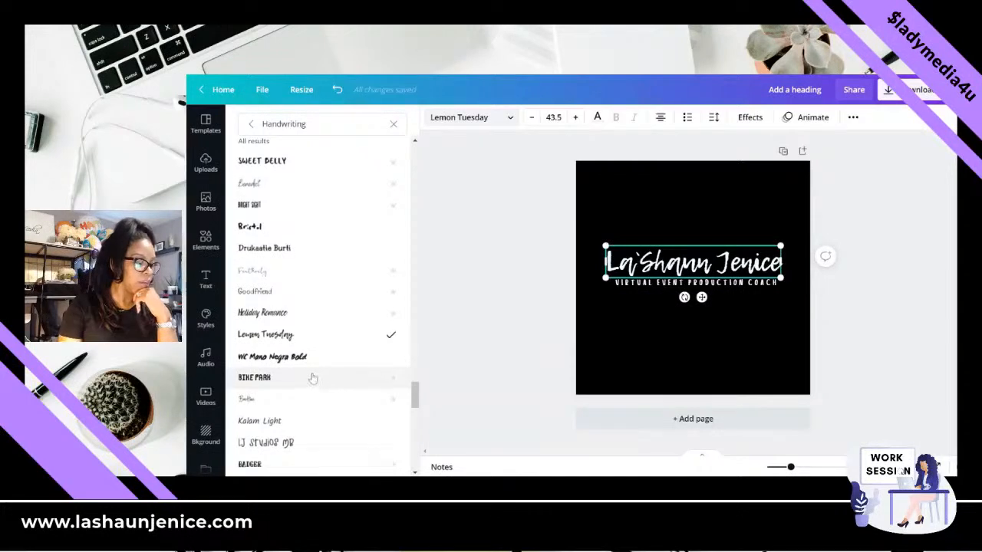
# - Switch from the Handwriting to the Elegant font category and set the name heading's font to The Something Script
pyautogui.scroll(-10, 315, 368)
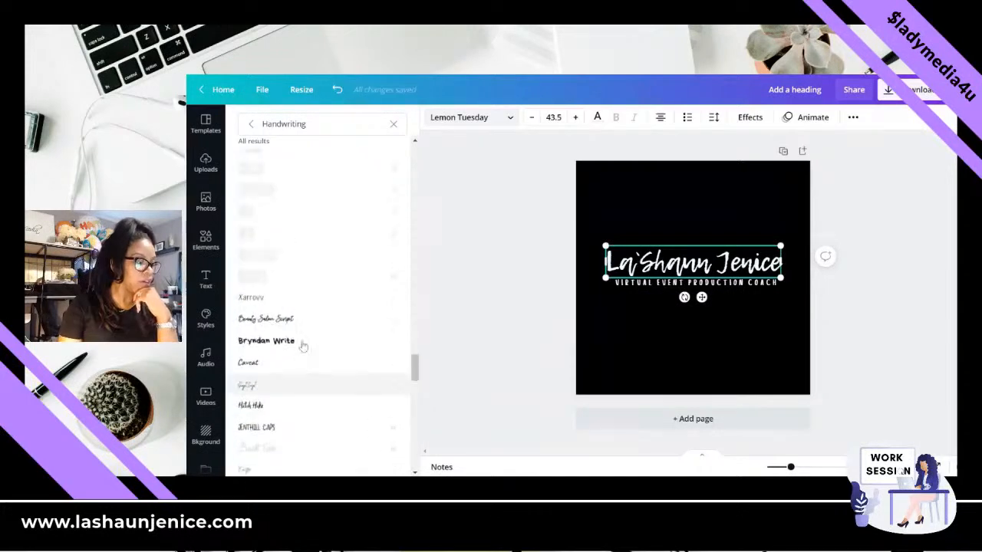
pyautogui.click(392, 125)
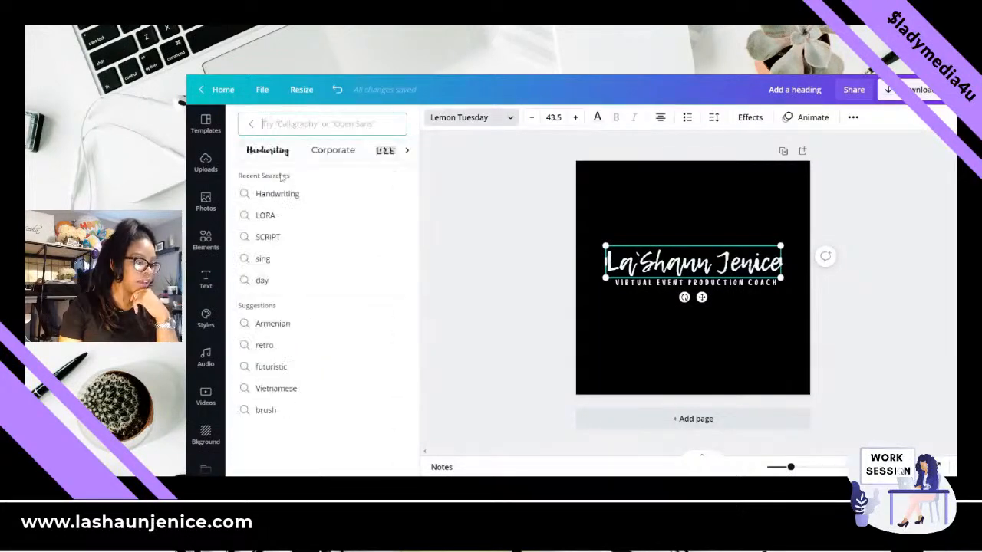
pyautogui.click(404, 153)
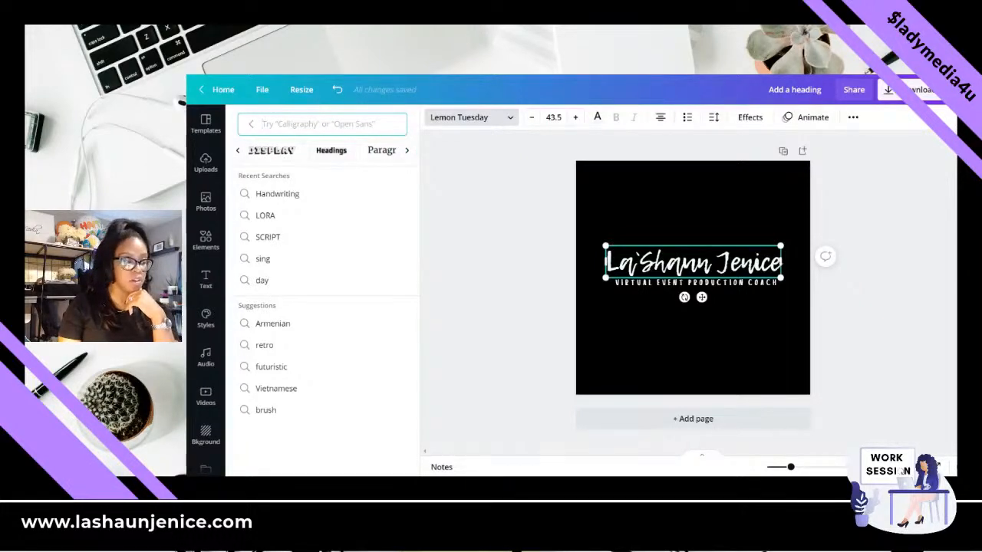
pyautogui.click(407, 152)
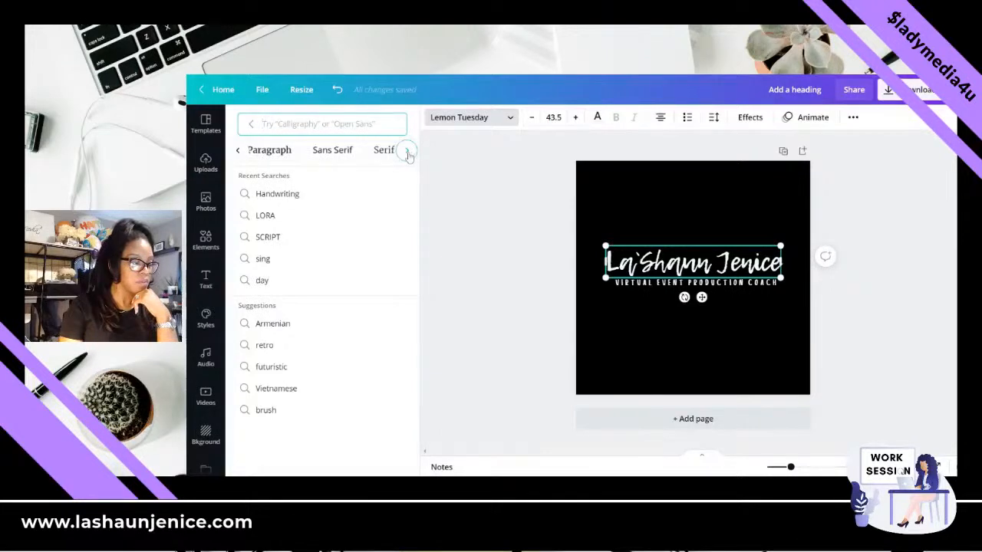
pyautogui.click(408, 152)
pyautogui.click(408, 153)
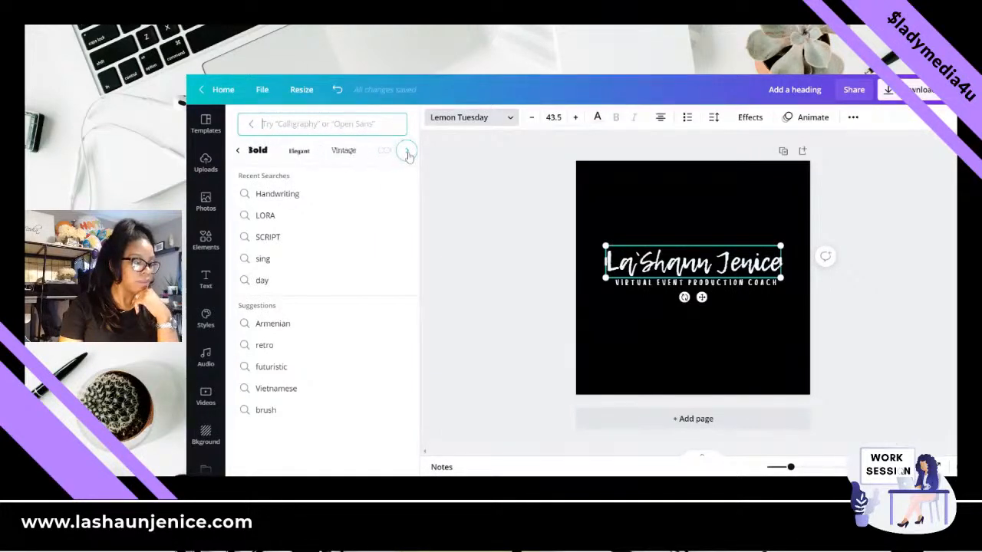
pyautogui.click(299, 151)
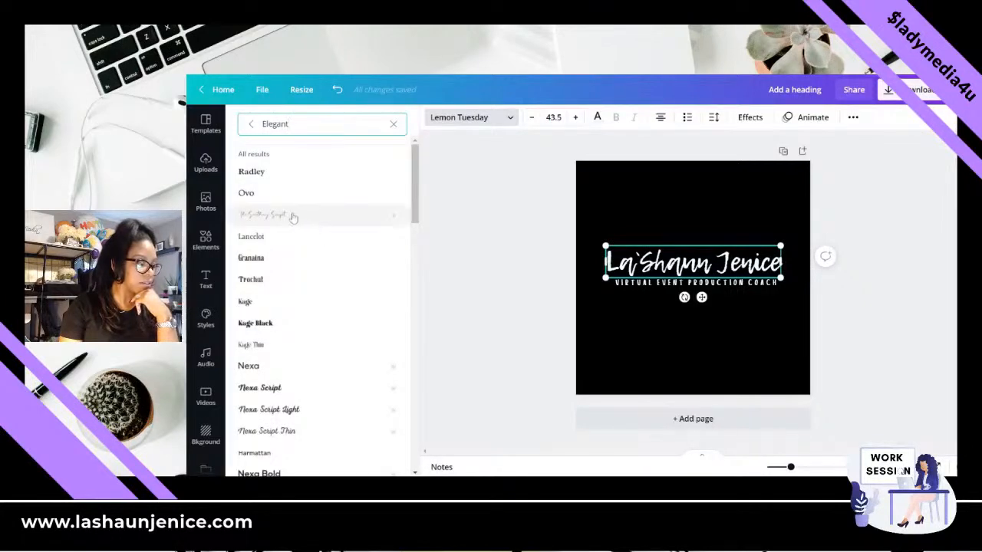
pyautogui.click(292, 215)
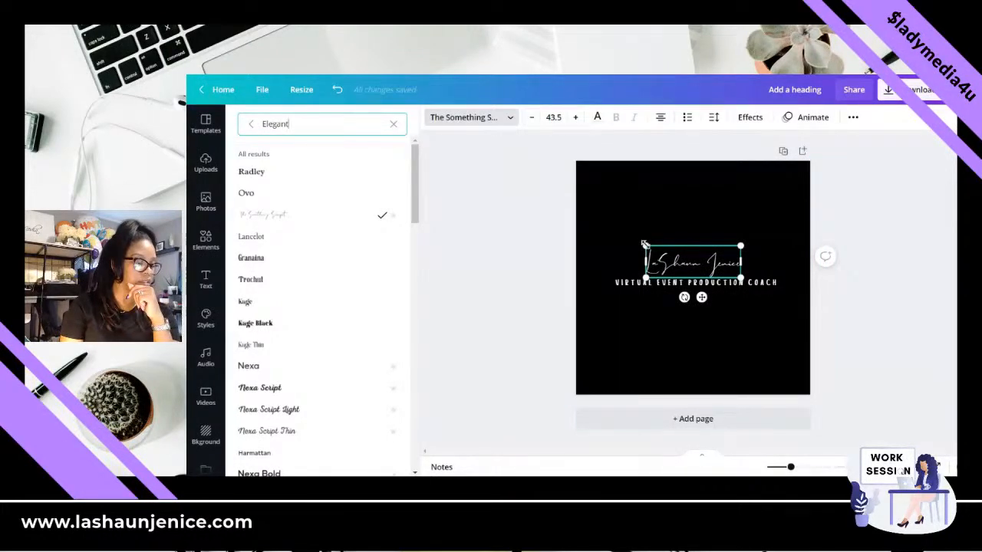
# - Enlarge the name heading to a font size of about 80.4 and centre it above the tagline
pyautogui.moveTo(644, 244); pyautogui.dragTo(566, 217)
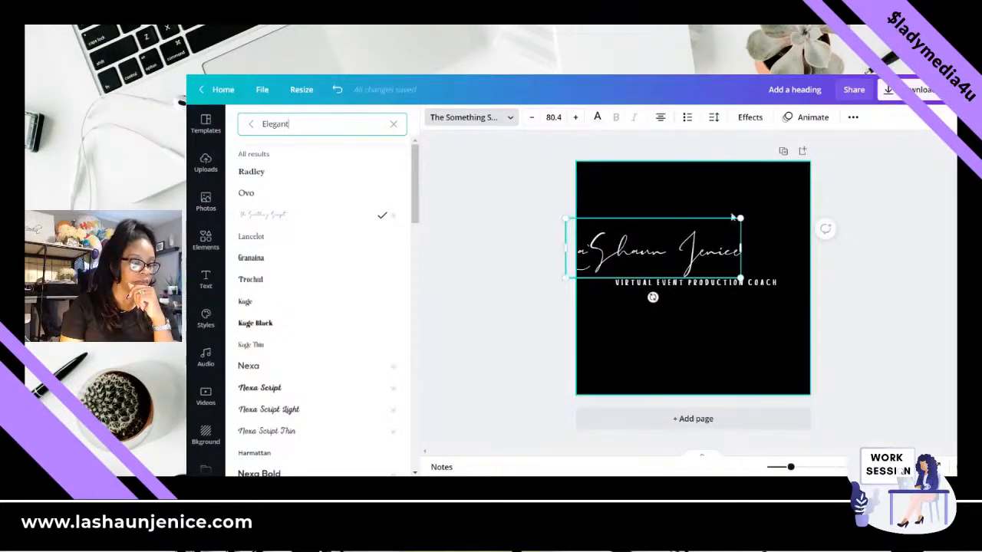
pyautogui.moveTo(661, 254); pyautogui.dragTo(705, 257)
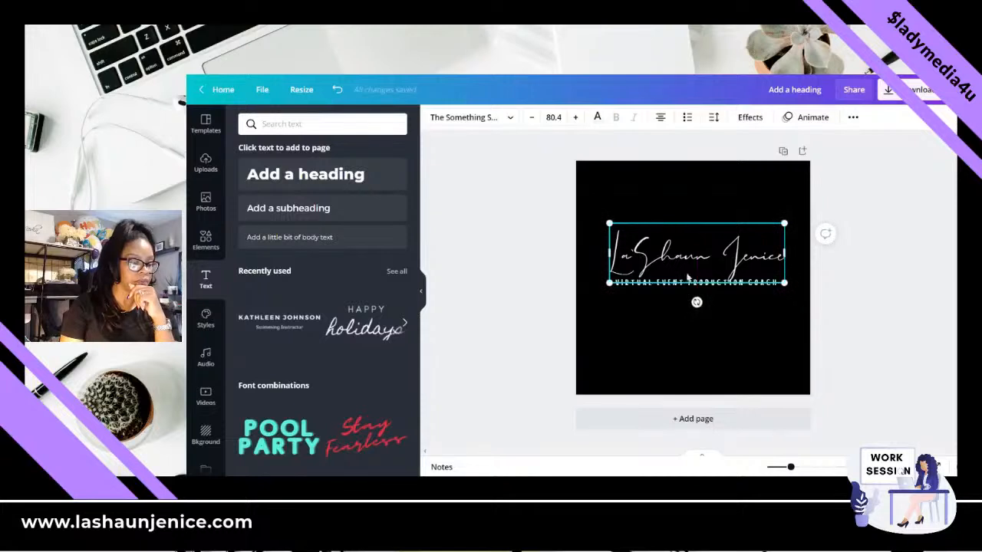
# - Change the whole "VIRTUAL EVENT PRODUCTION COACH" tagline to the Nexa font at size 11.5 so it fits on one line
pyautogui.click(700, 285)
pyautogui.doubleClick(700, 283)
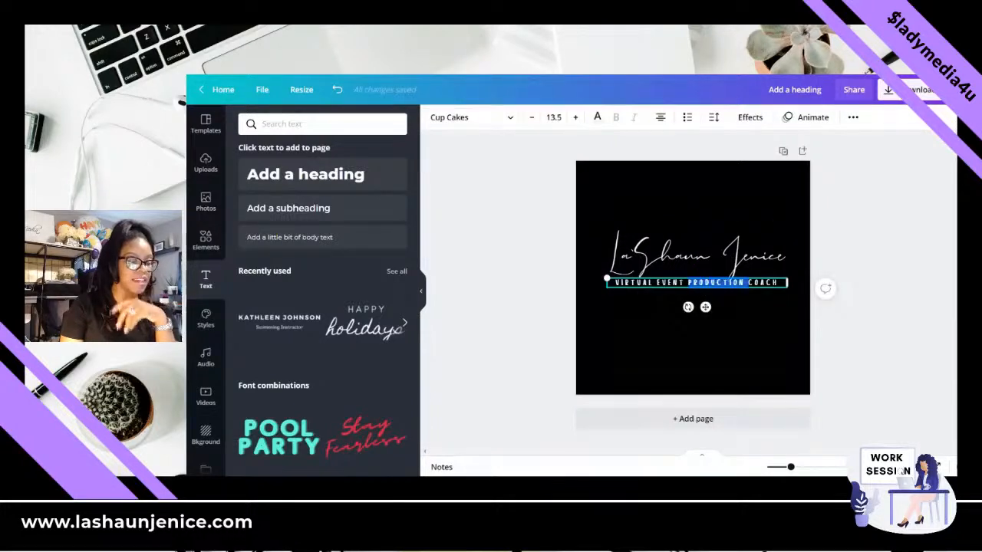
pyautogui.hotkey('ctrl', 'a')
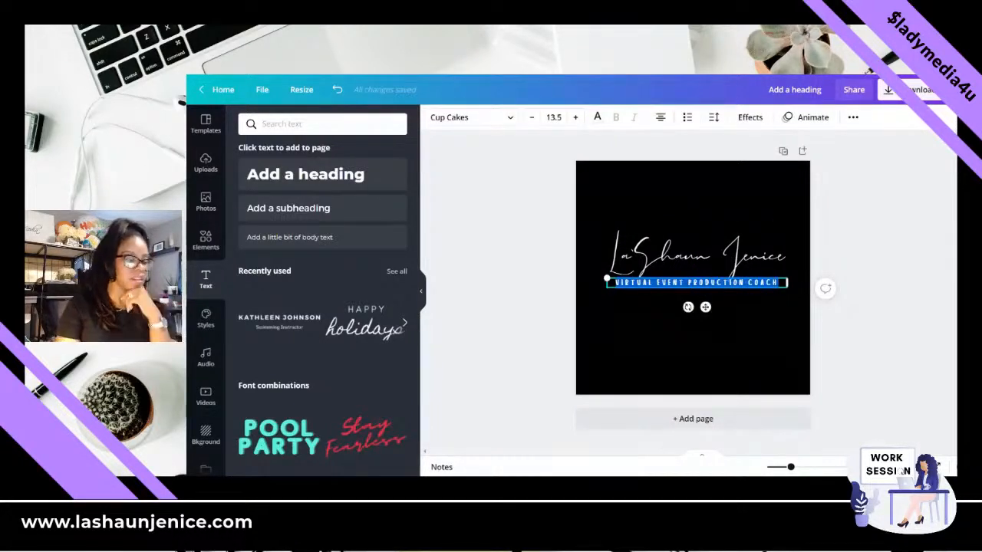
pyautogui.click(499, 118)
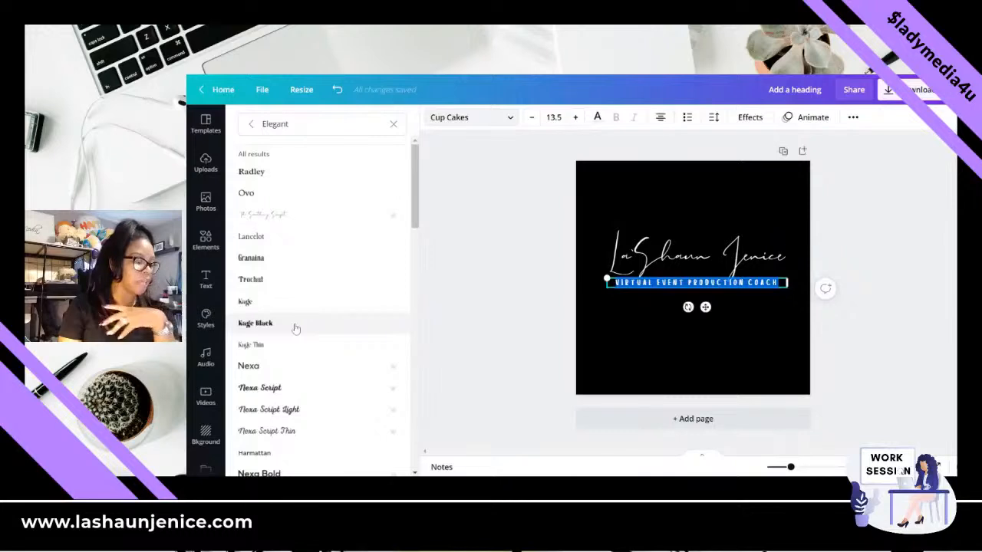
pyautogui.click(268, 371)
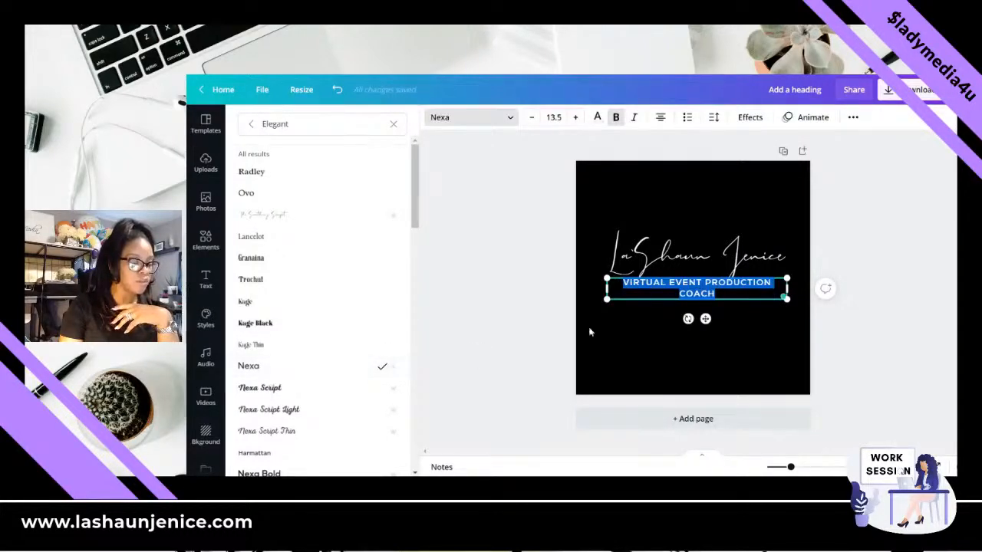
pyautogui.click(532, 117)
pyautogui.click(531, 118)
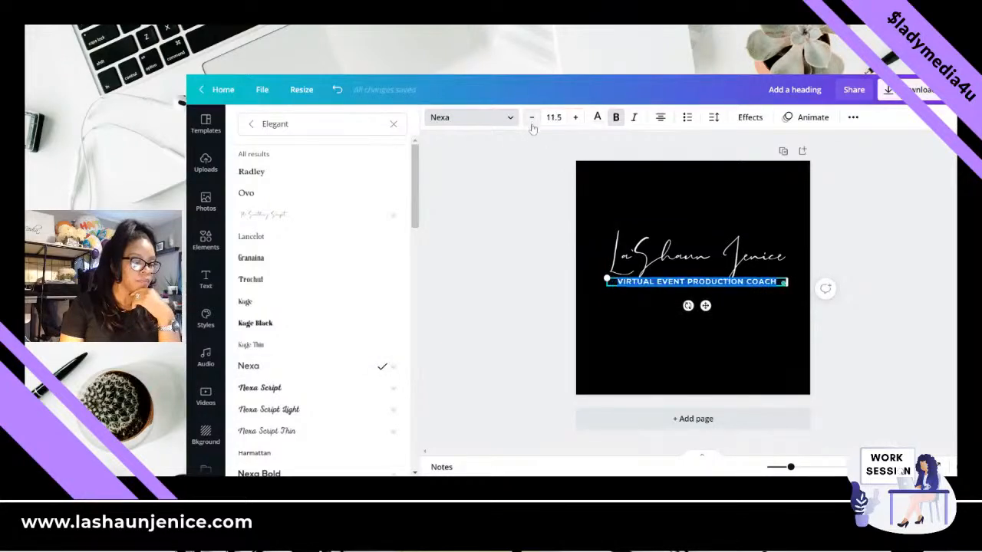
# - Move the name heading down slightly so its letters overlap the tagline
pyautogui.click(747, 221)
pyautogui.click(874, 241)
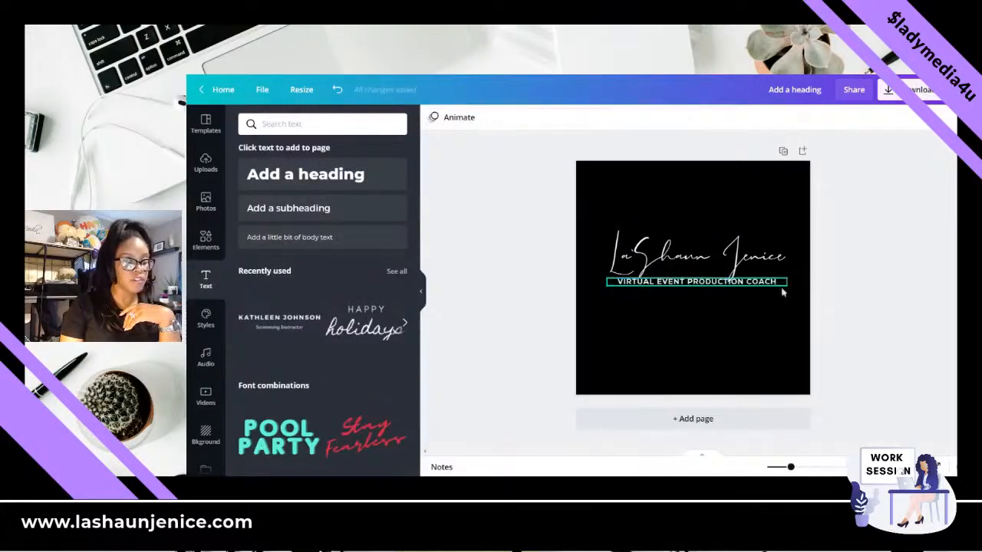
pyautogui.moveTo(747, 259); pyautogui.dragTo(743, 268)
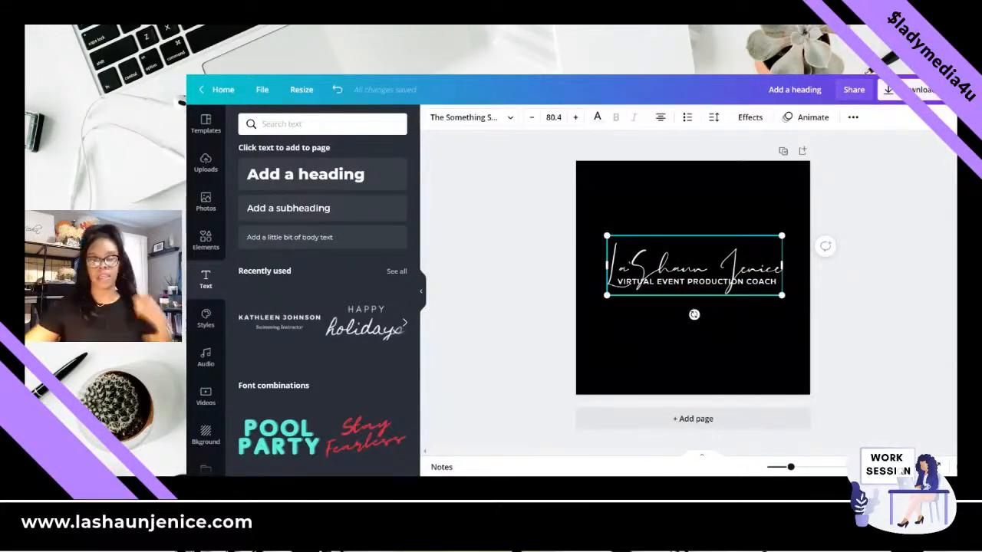
# - Open the download settings for the logo as a PNG and enable the transparent background
pyautogui.click(740, 193)
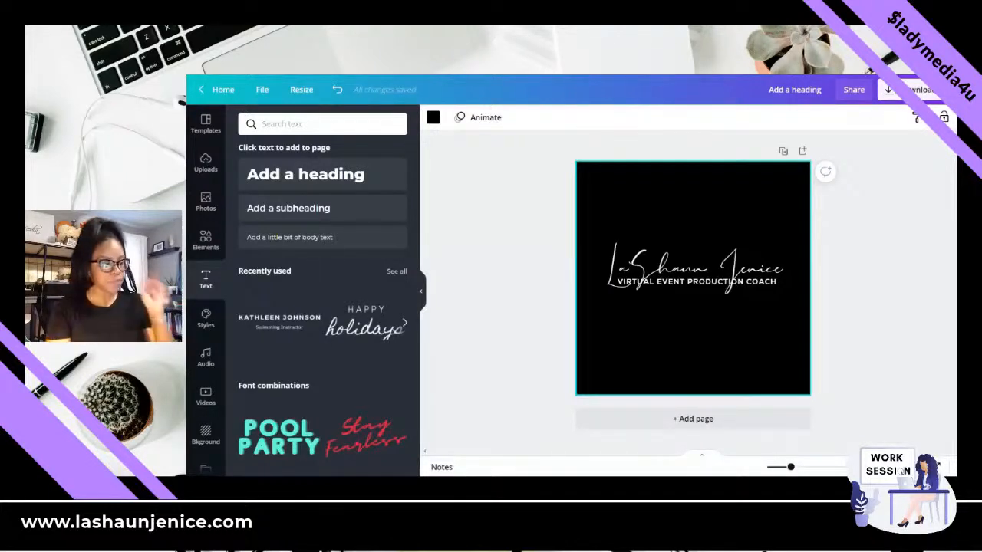
pyautogui.click(887, 95)
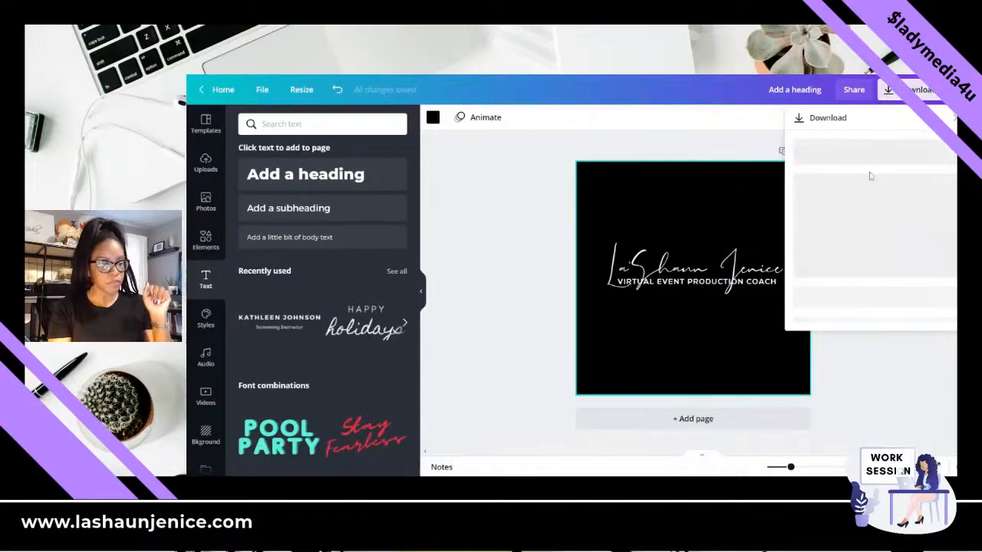
pyautogui.click(798, 227)
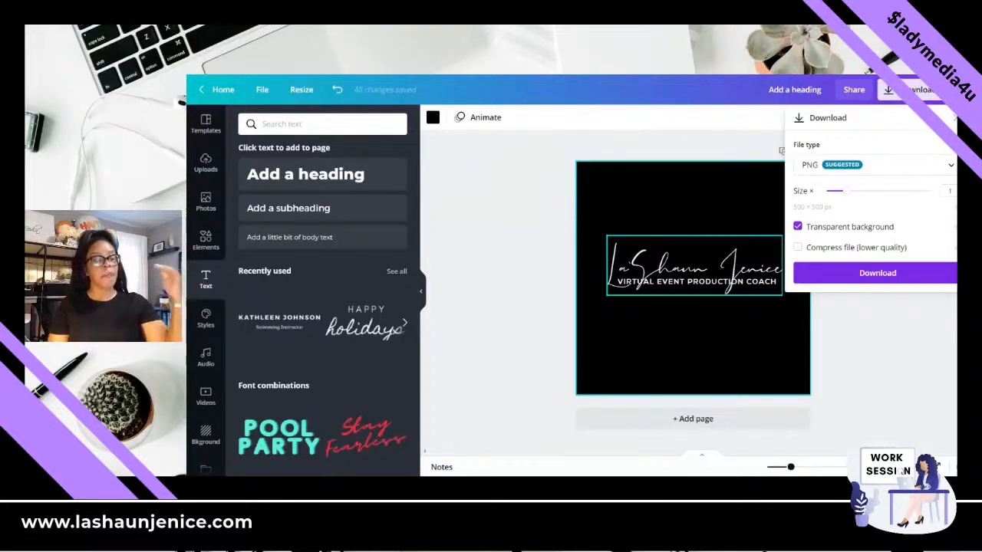
# - Check which fonts the script name heading and the "VIRTUAL EVENT PRODUCTION COACH" tagline use
pyautogui.click(687, 274)
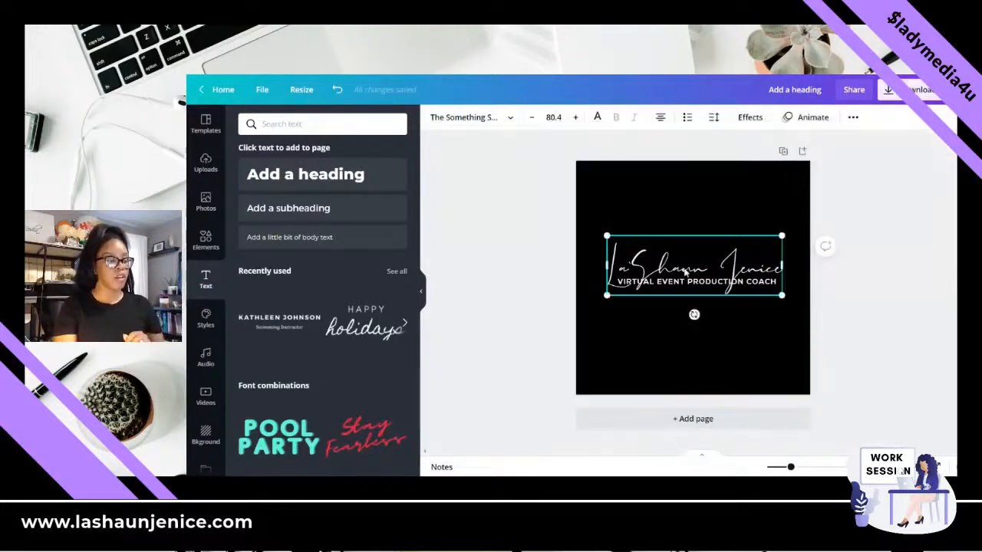
pyautogui.click(505, 123)
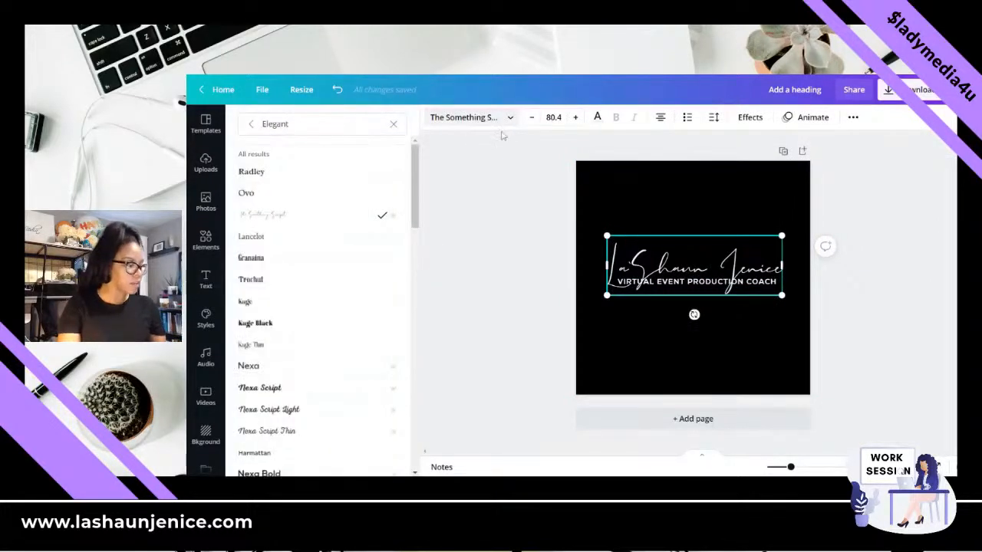
pyautogui.click(711, 284)
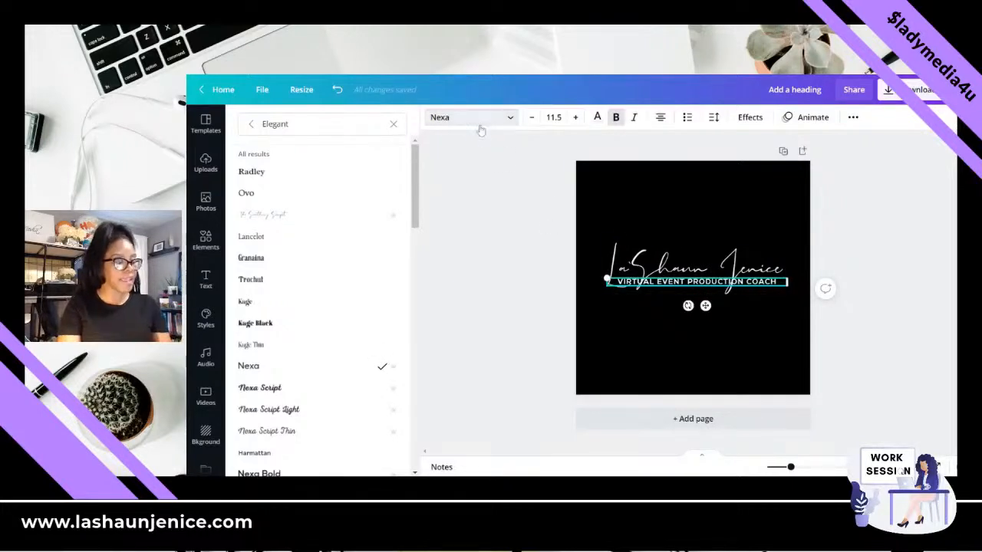